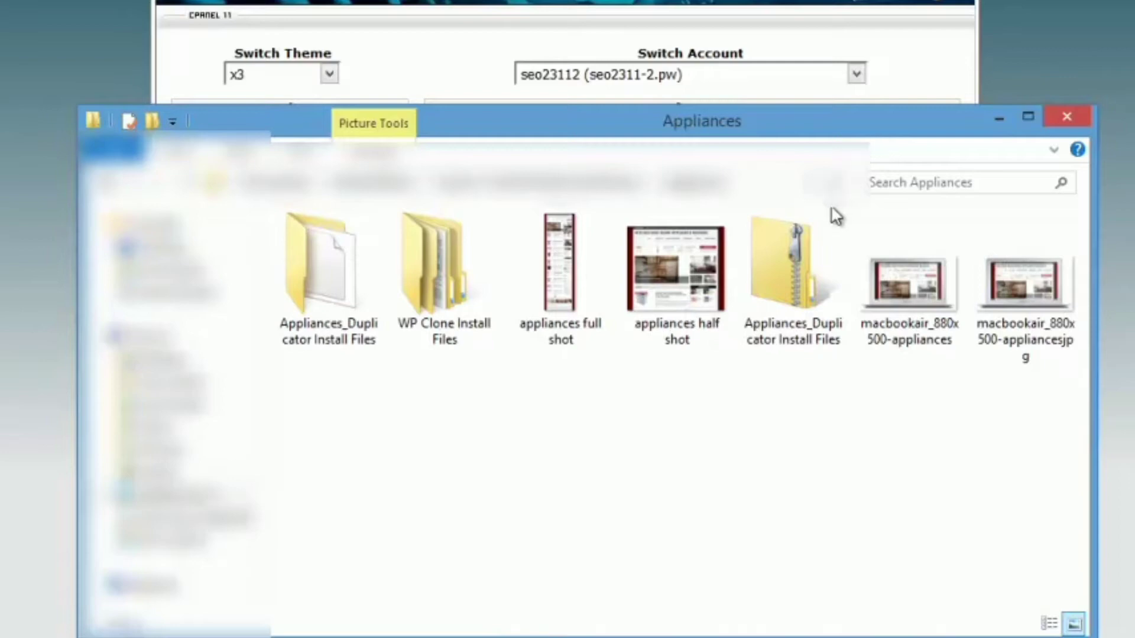
Step: Examine the contents of the Appliances_Duplicator Install Files folder and switch back to cPanel
double_click(303, 258)
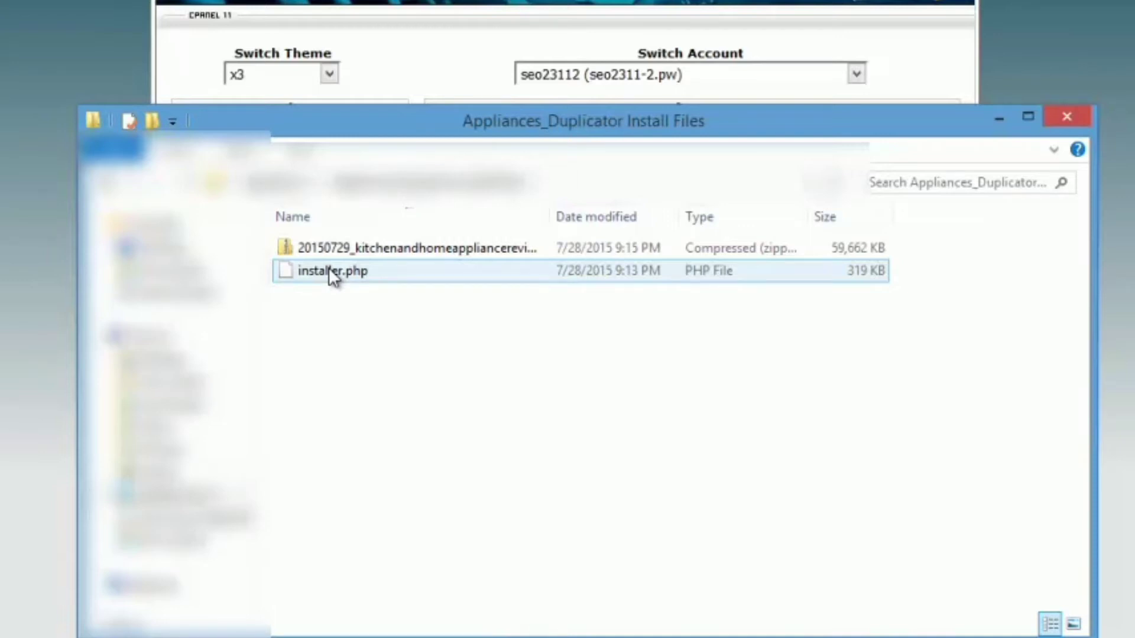
key(alt+Tab)
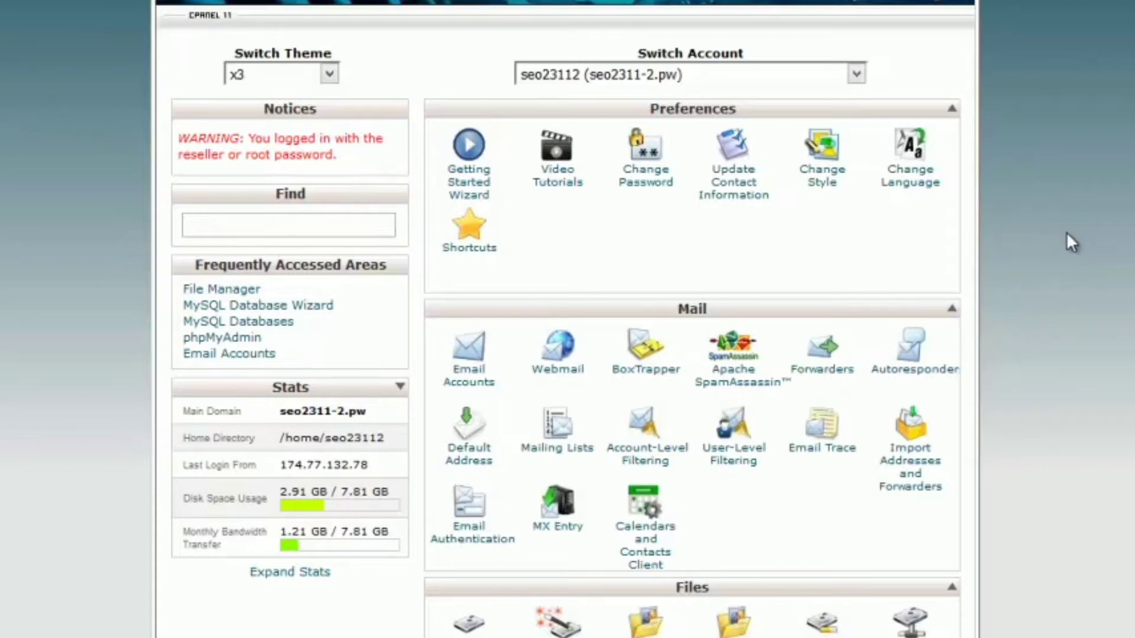
Step: Create a new MySQL database with the name suffix app1 using the MySQL Database Wizard
scroll(1067, 234, down, 8)
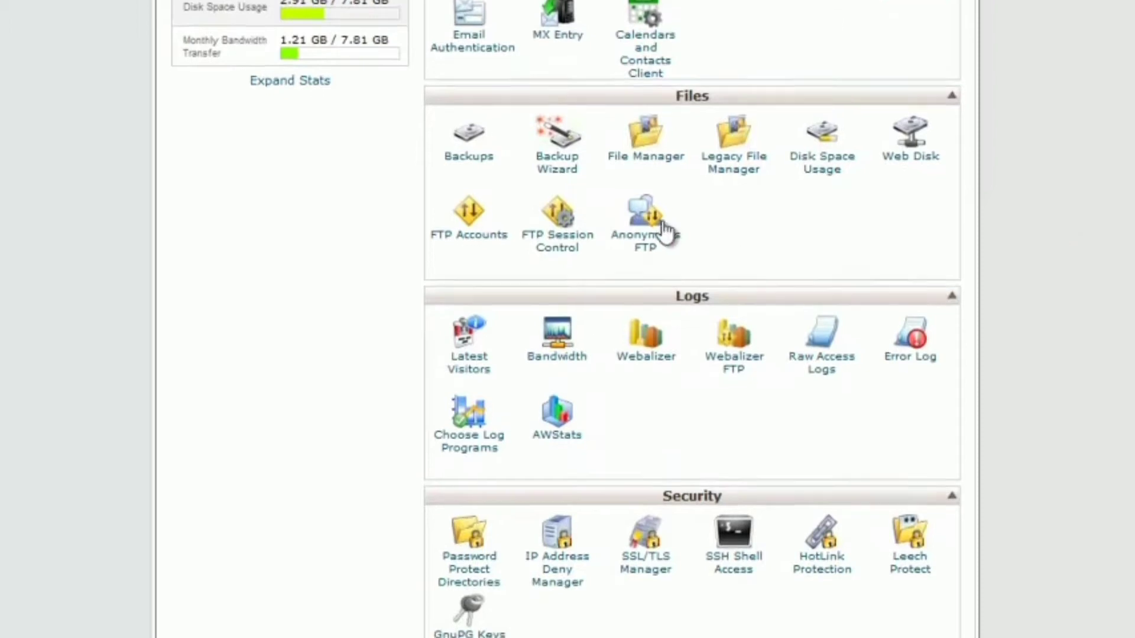
scroll(665, 234, down, 4)
scroll(674, 278, down, 2)
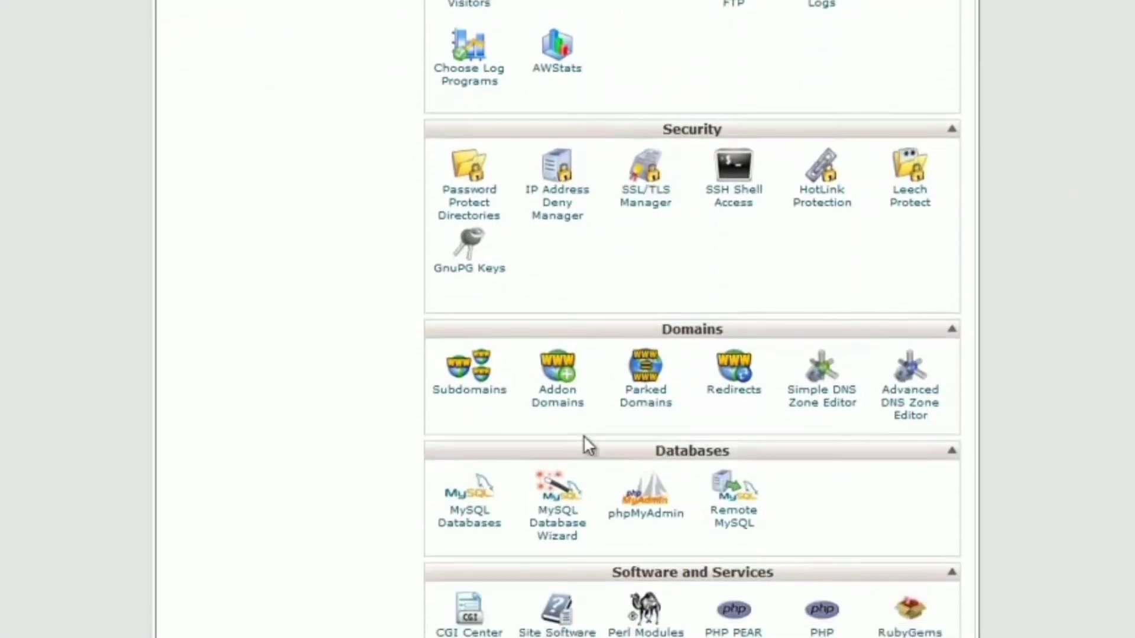
click(558, 535)
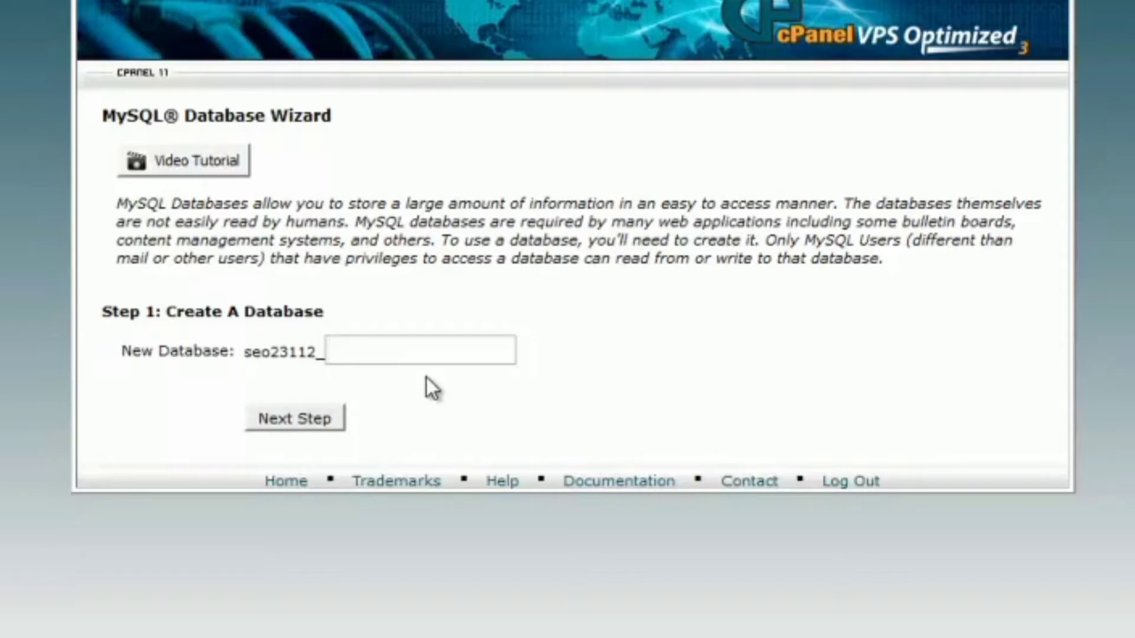
text(app1)
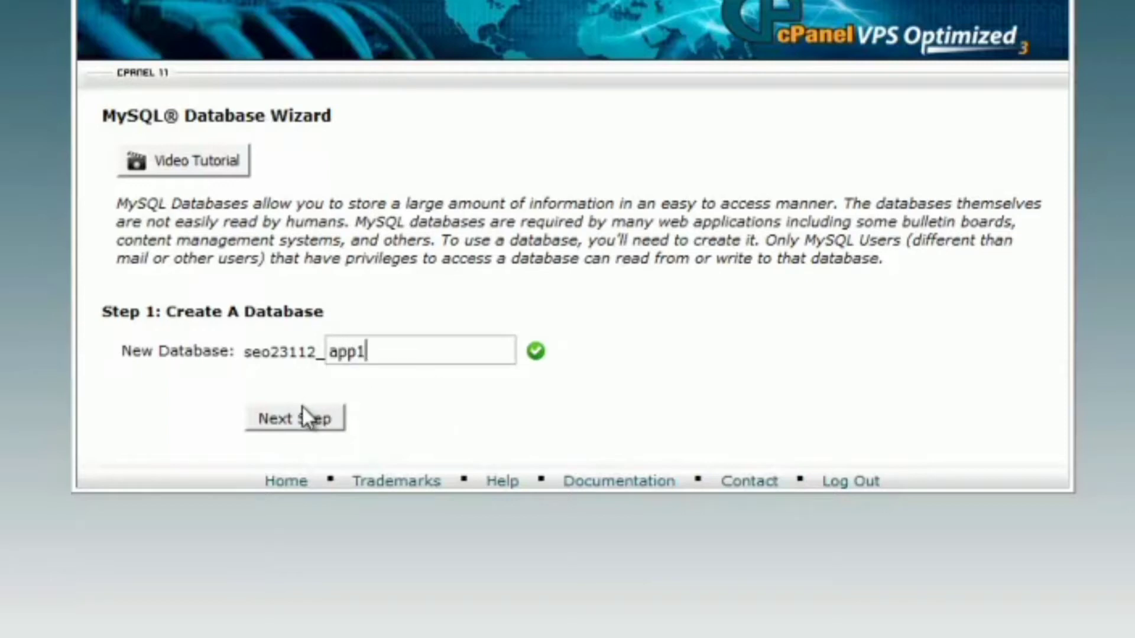
key(Return)
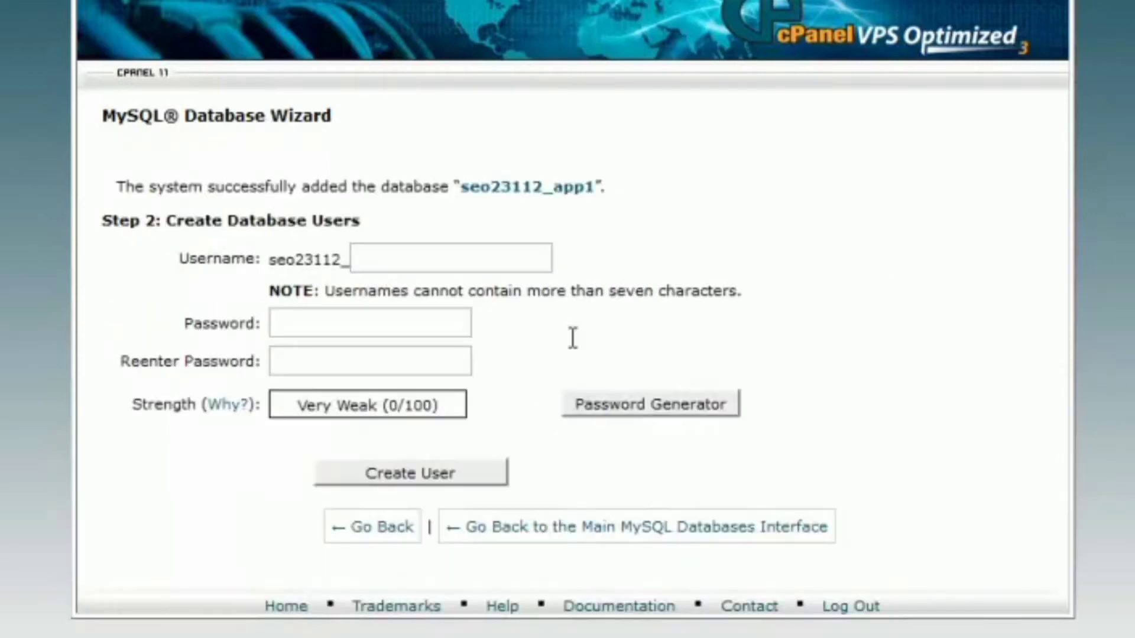
Step: Create the database user with the name suffix app1 and a generated password filled into both password fields
text(app)
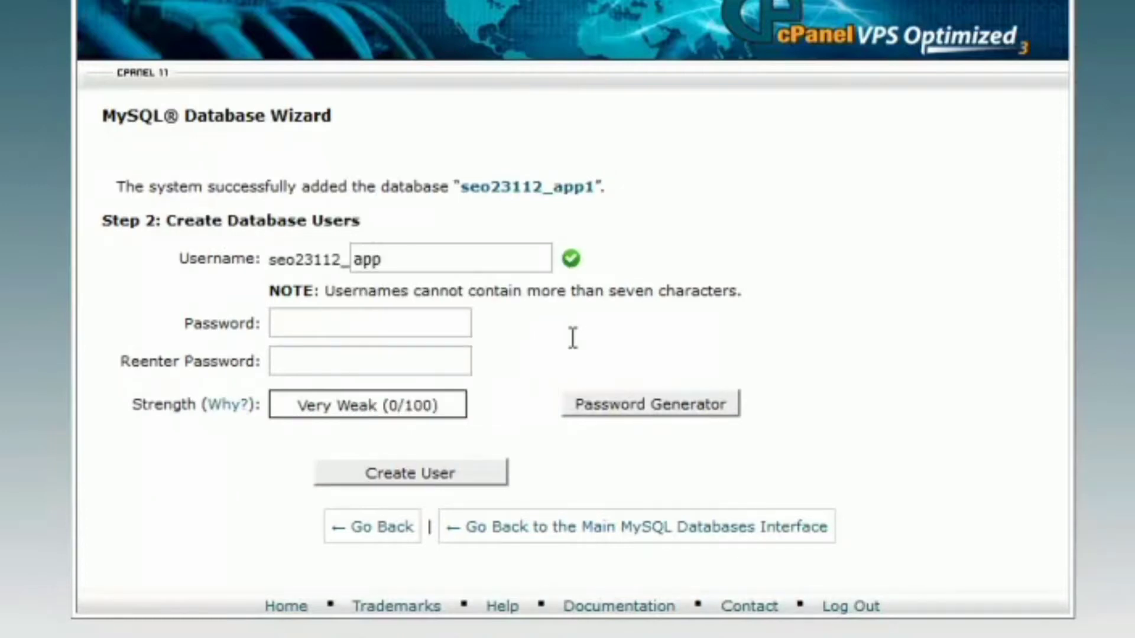
text(1)
click(622, 405)
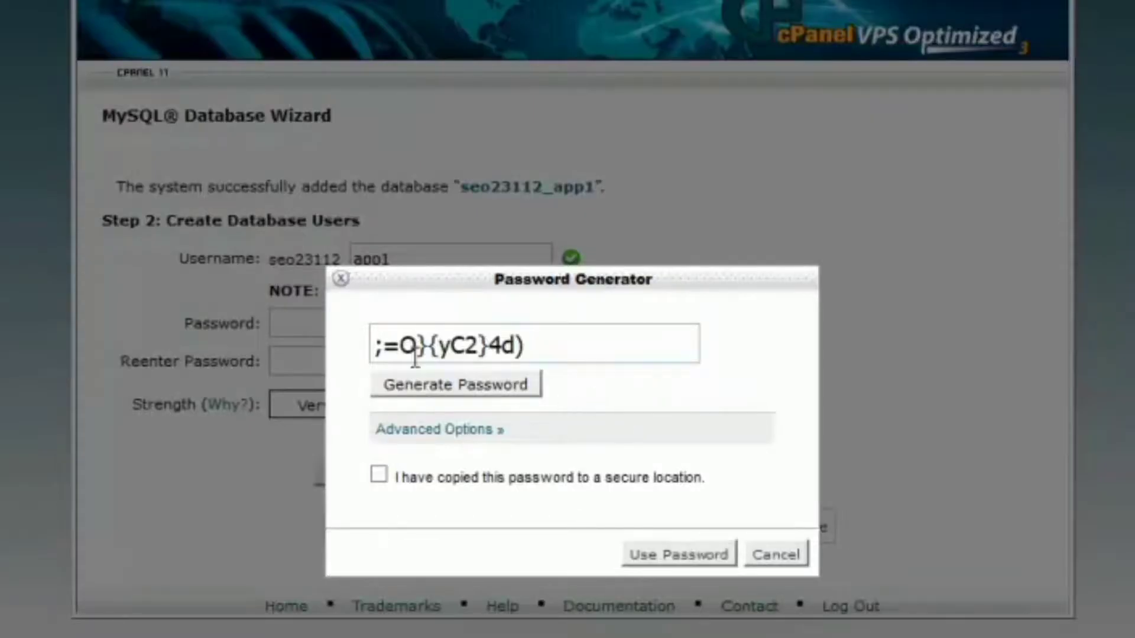
click(386, 350)
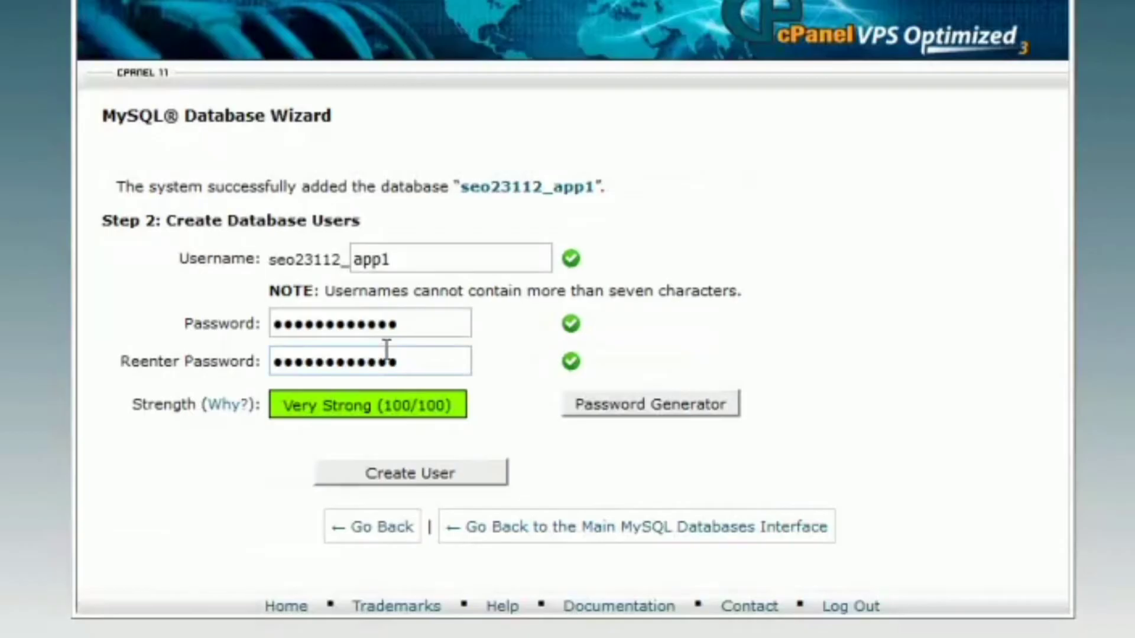
click(404, 476)
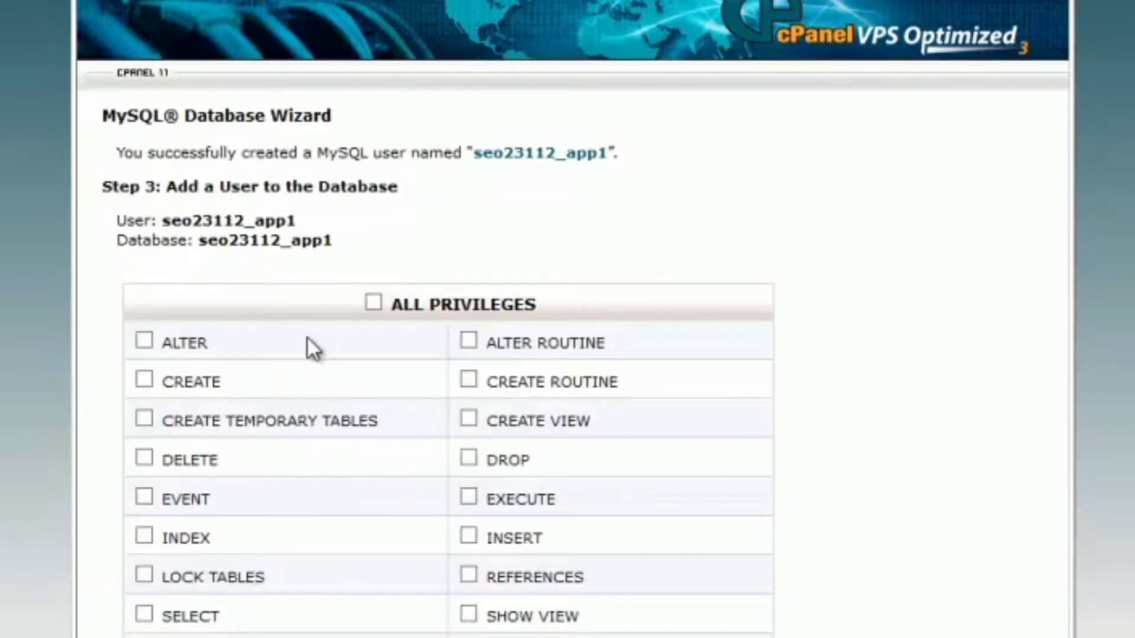
Step: Copy the new database's full name and grant its user all privileges on the database
drag(200, 242, 334, 242)
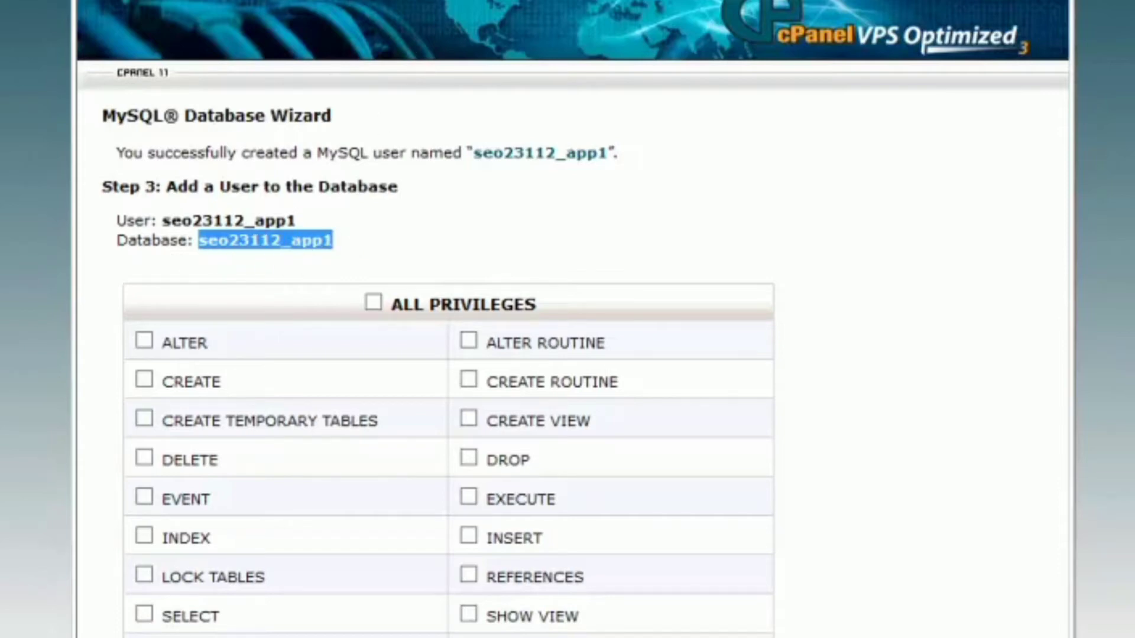
click(545, 195)
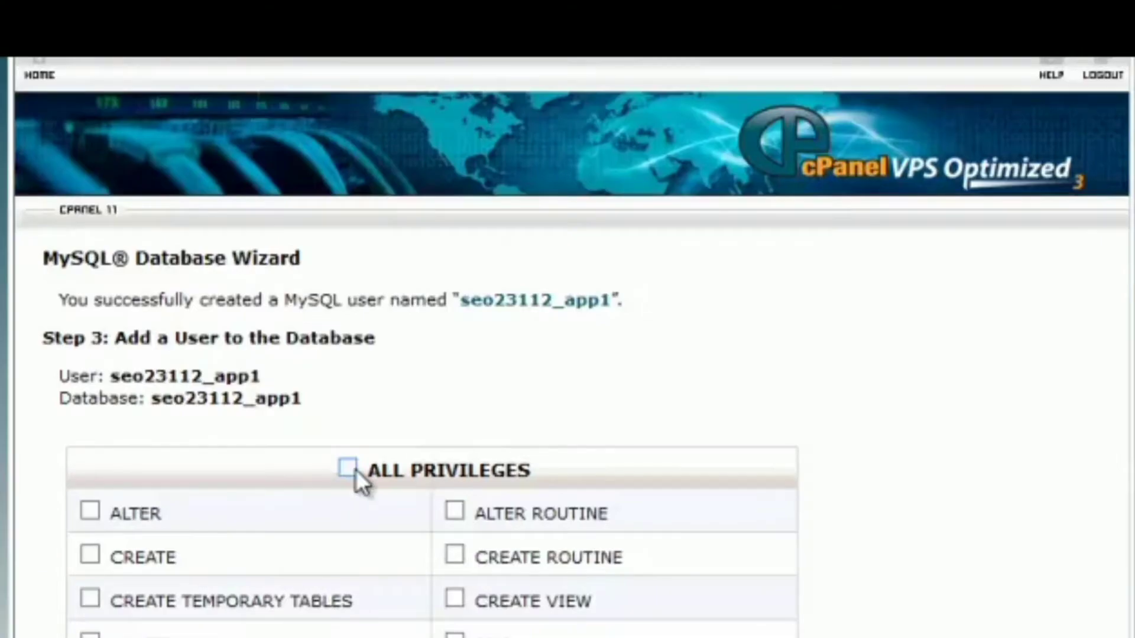
click(372, 303)
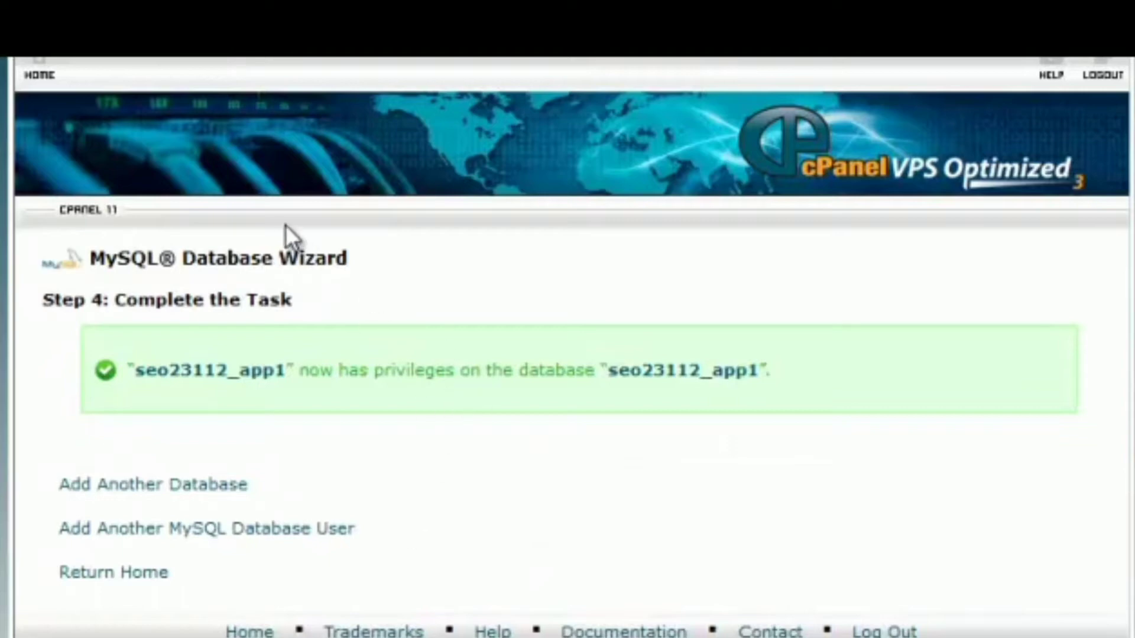
Step: Return to the cPanel home page and open the public_html/myappliancesite folder in File Manager
click(40, 79)
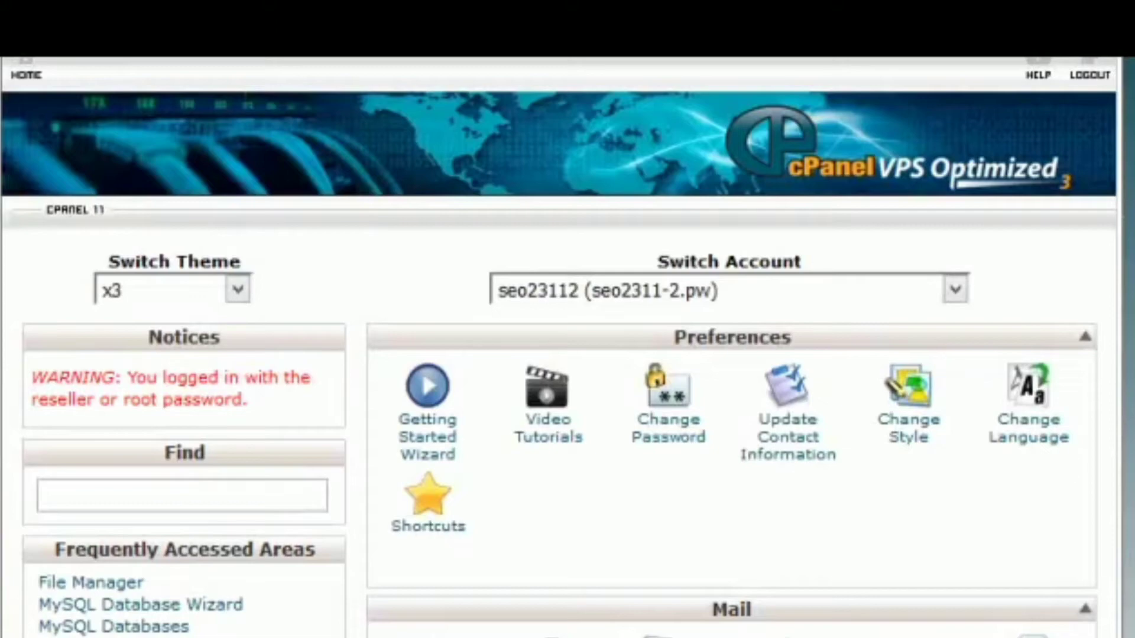
scroll(656, 388, down, 3)
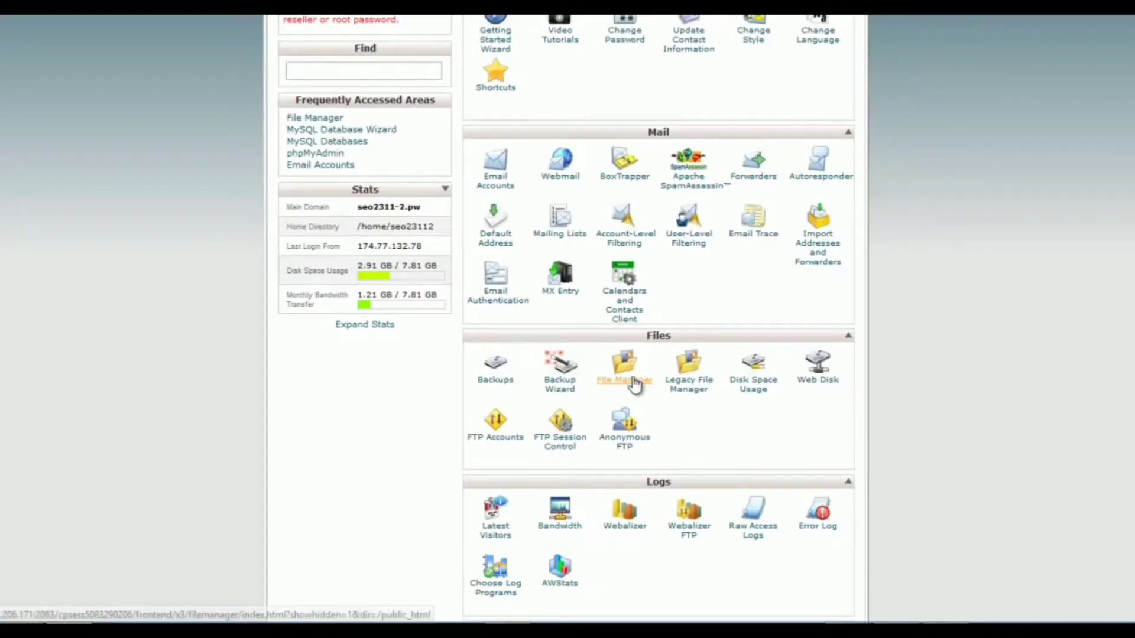
click(633, 383)
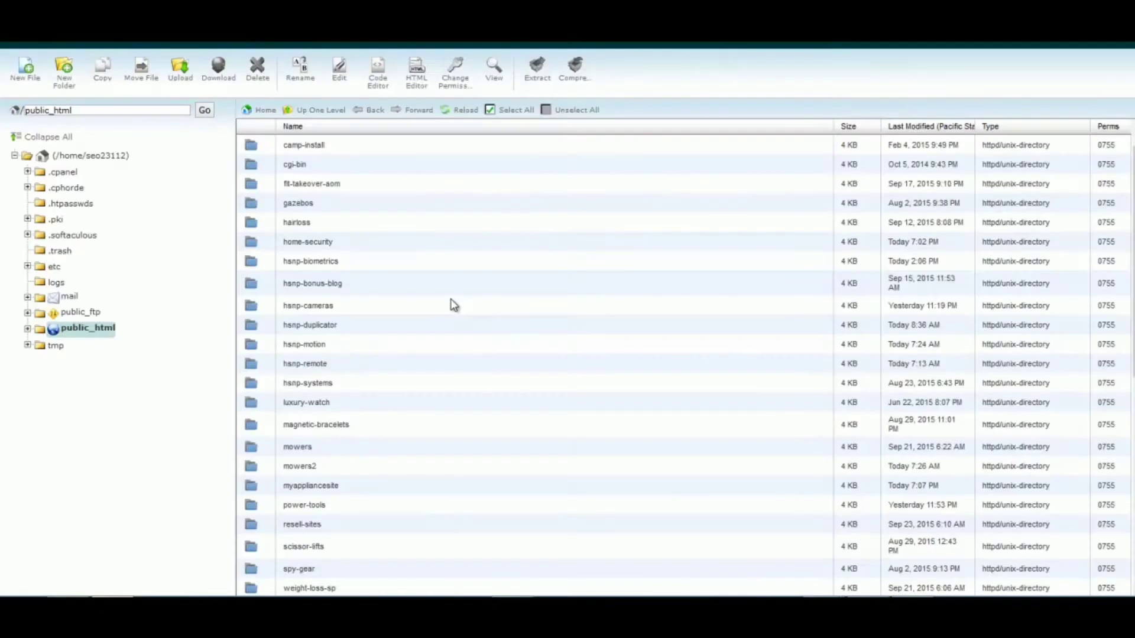
scroll(422, 378, down, 1)
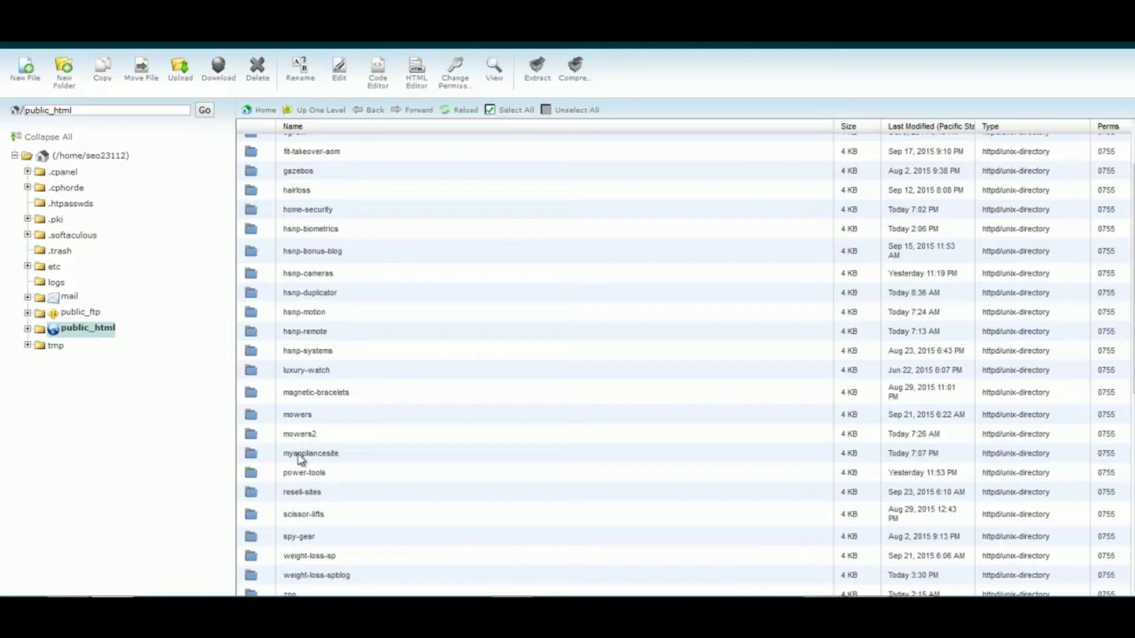
click(251, 456)
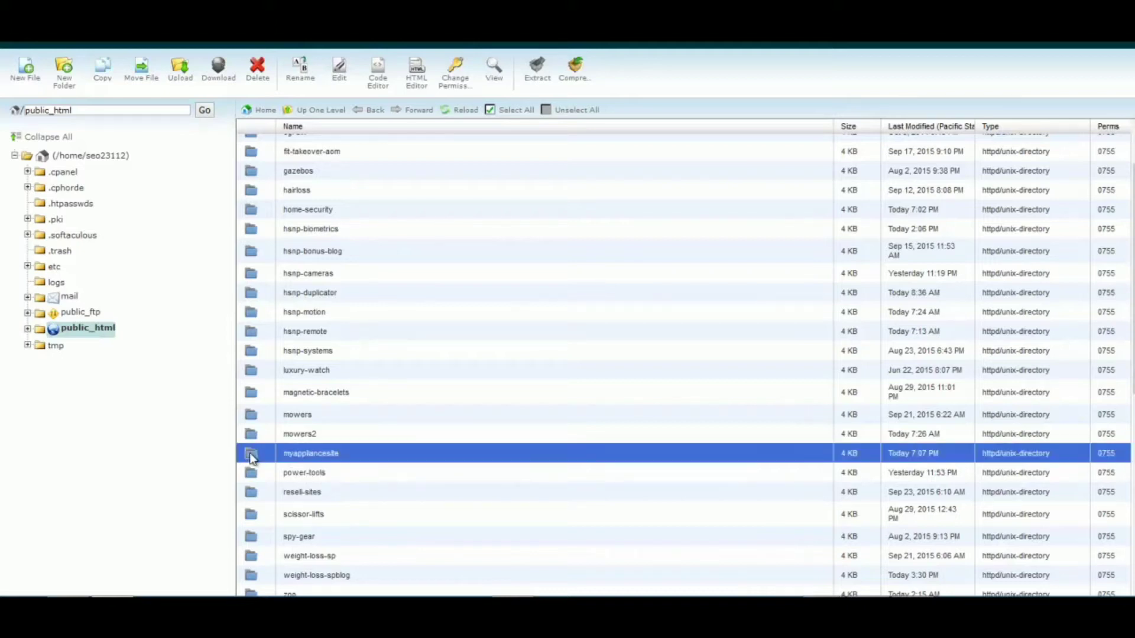
double_click(251, 456)
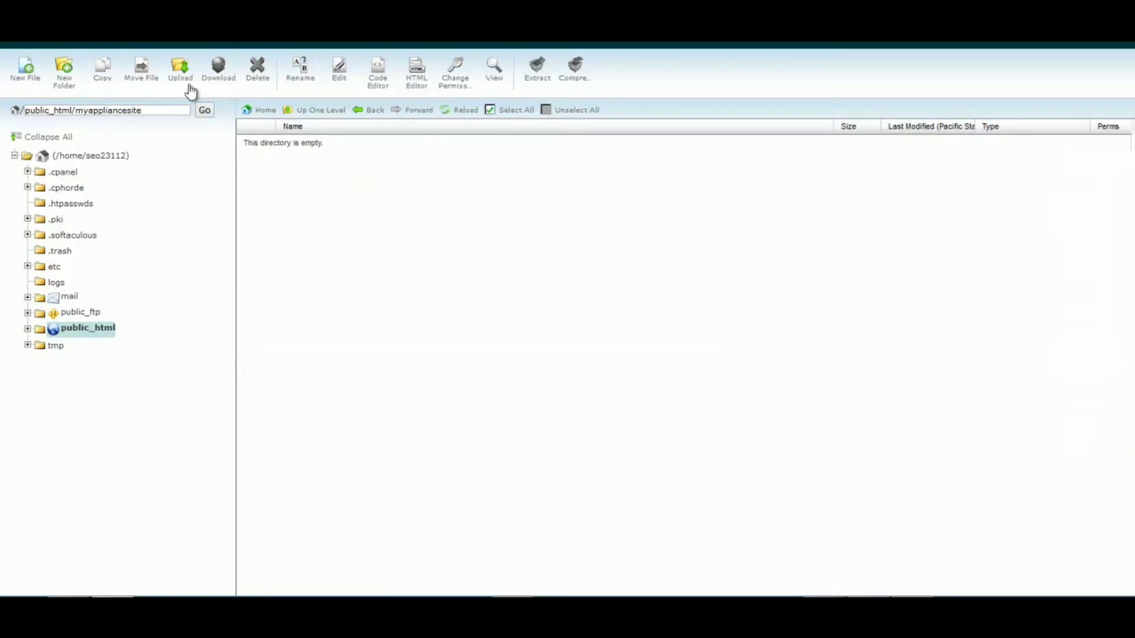
Step: Upload the 20150729_kitchenandhomeappliancerevi zip archive from the Duplicator install files to the myappliancesite folder
click(182, 76)
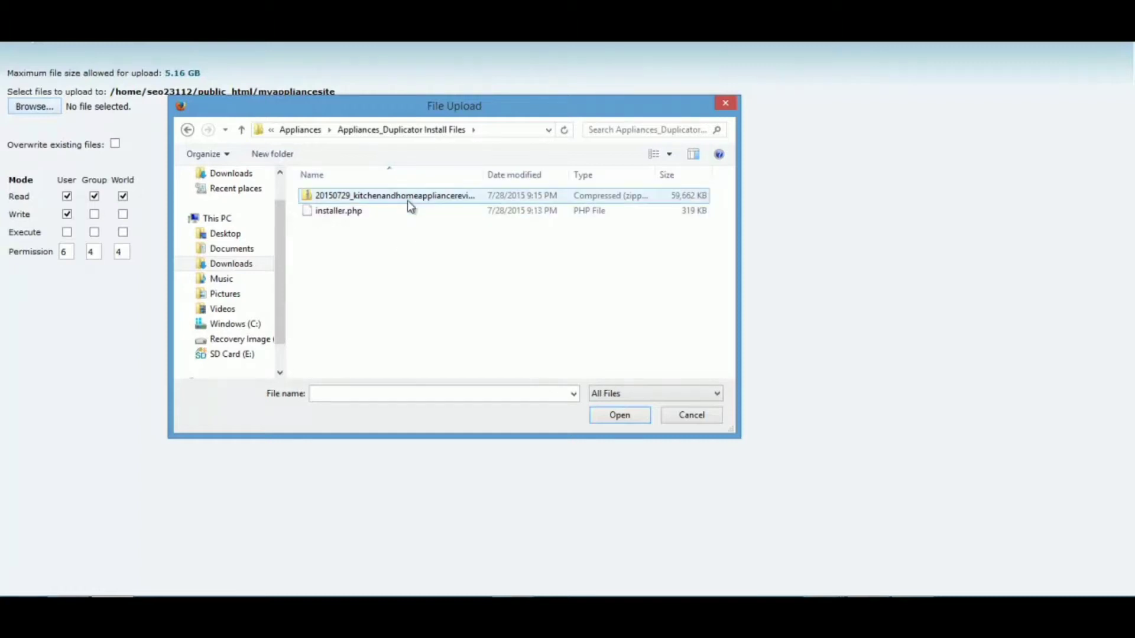
click(396, 197)
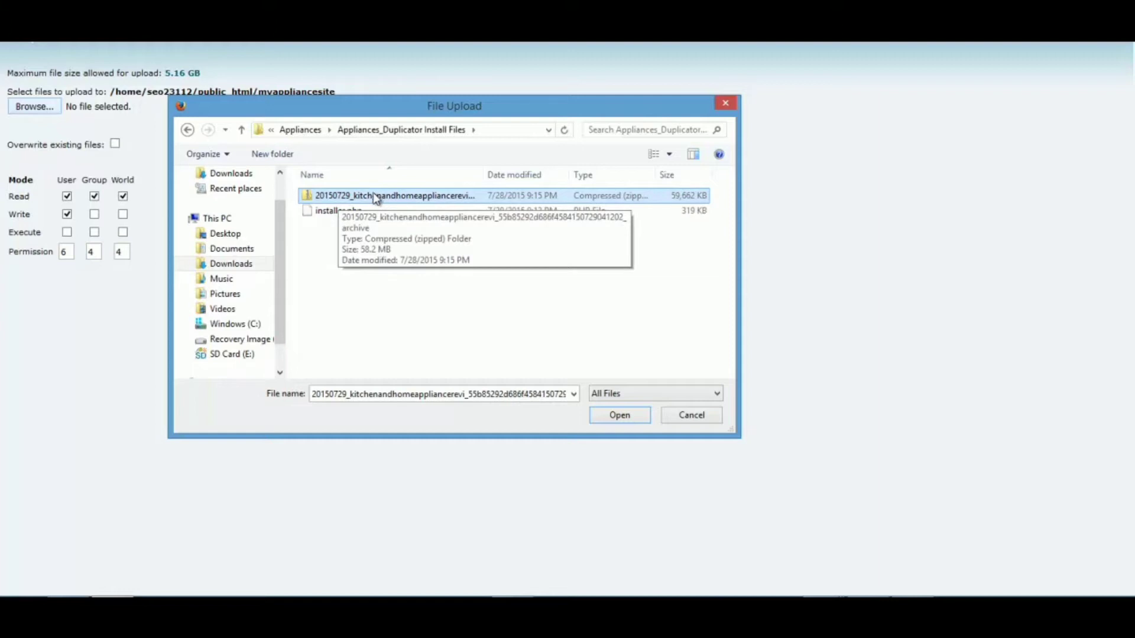
click(619, 415)
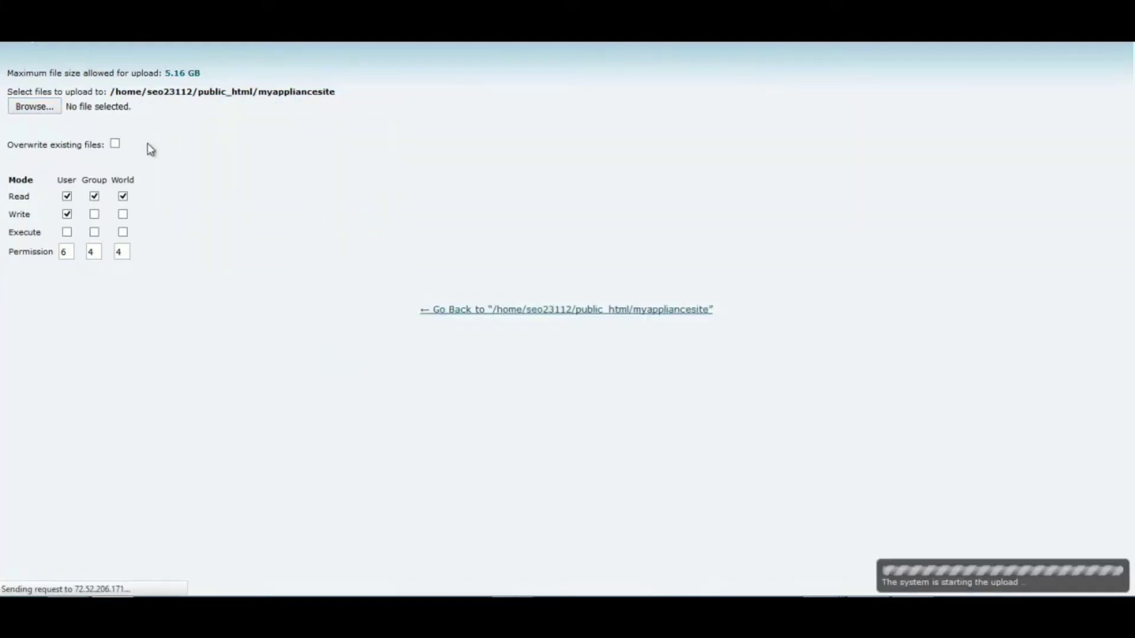
Step: Upload installer.php to the myappliancesite folder and go back to that folder's file listing
click(33, 109)
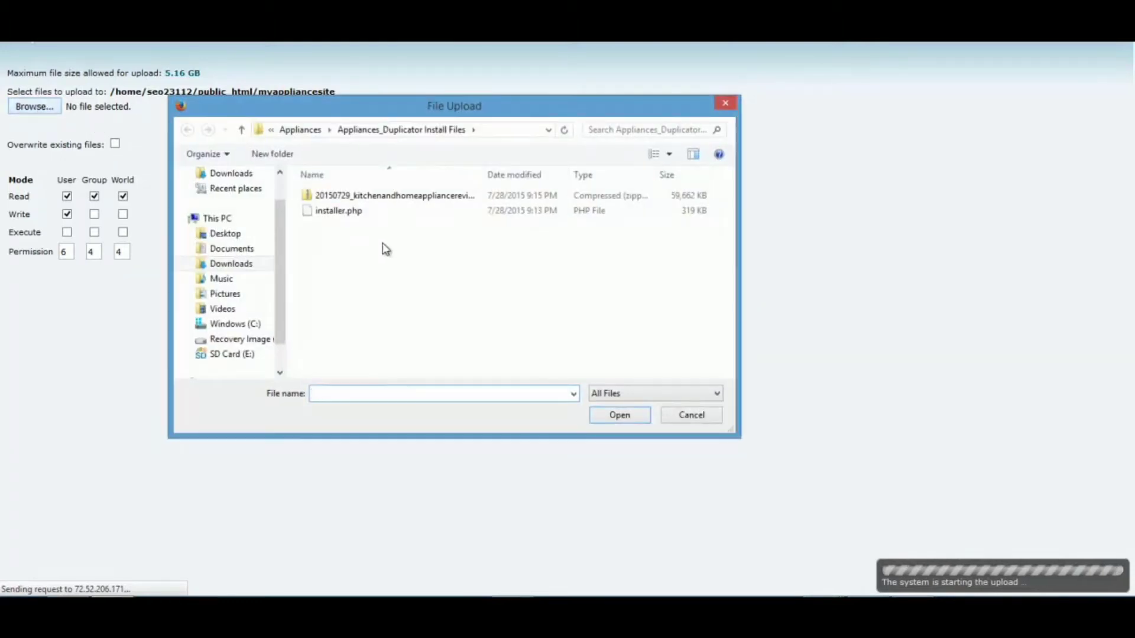
click(335, 217)
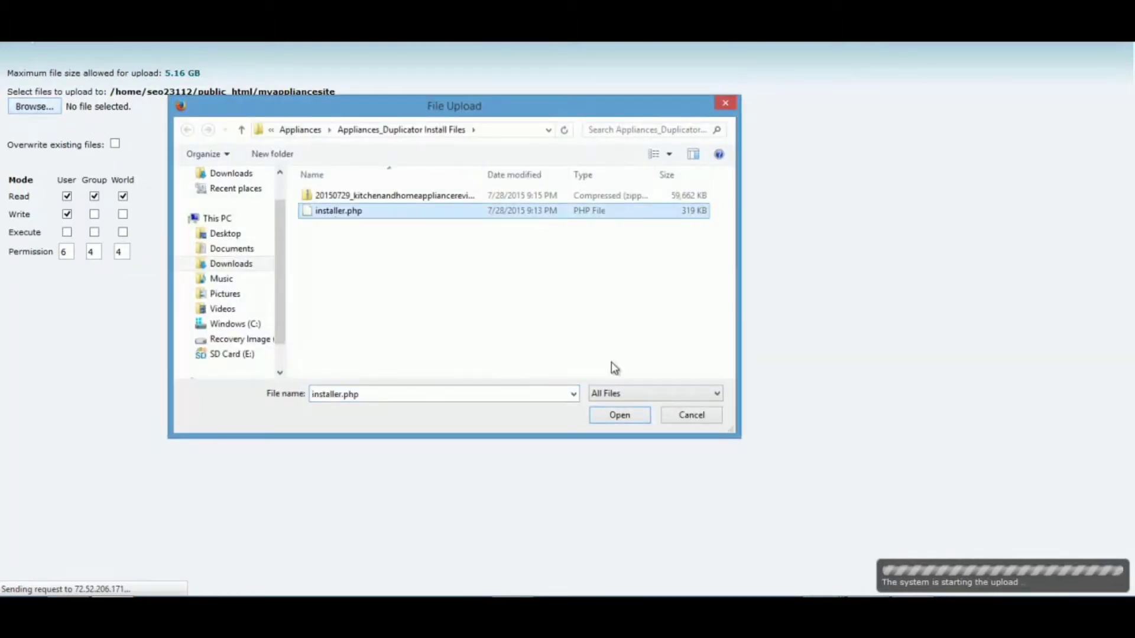
click(626, 416)
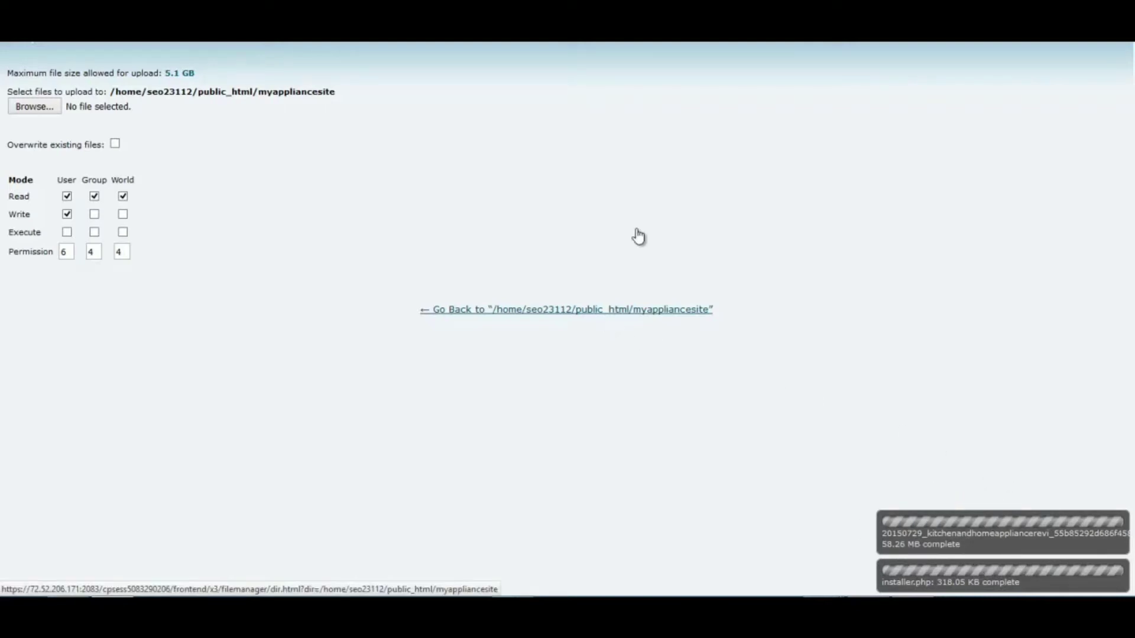
click(595, 311)
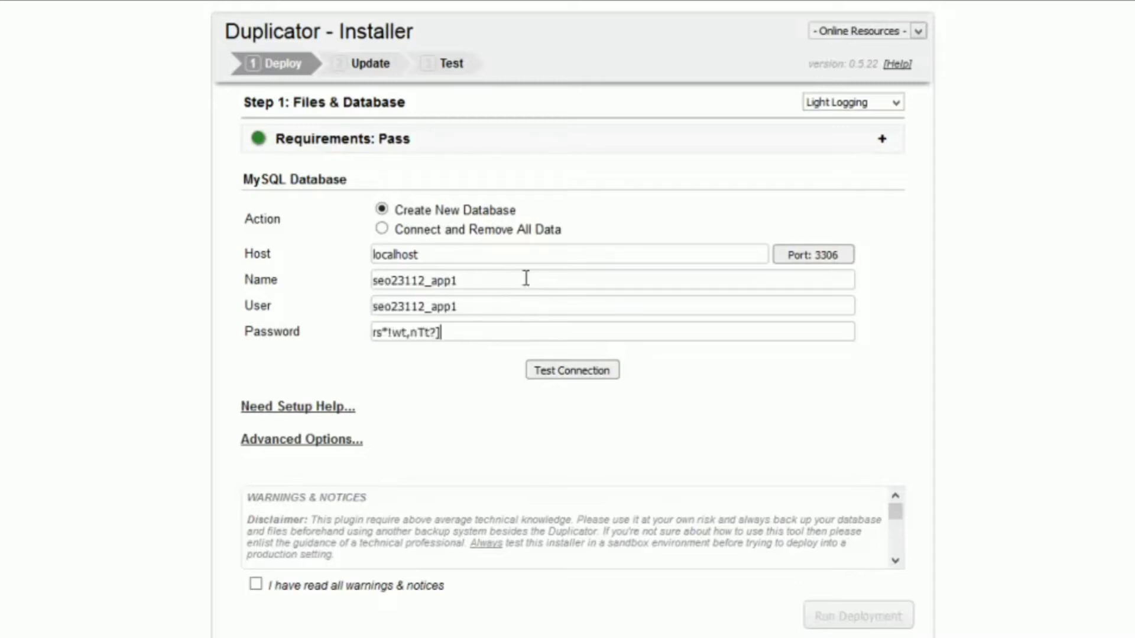
click(577, 374)
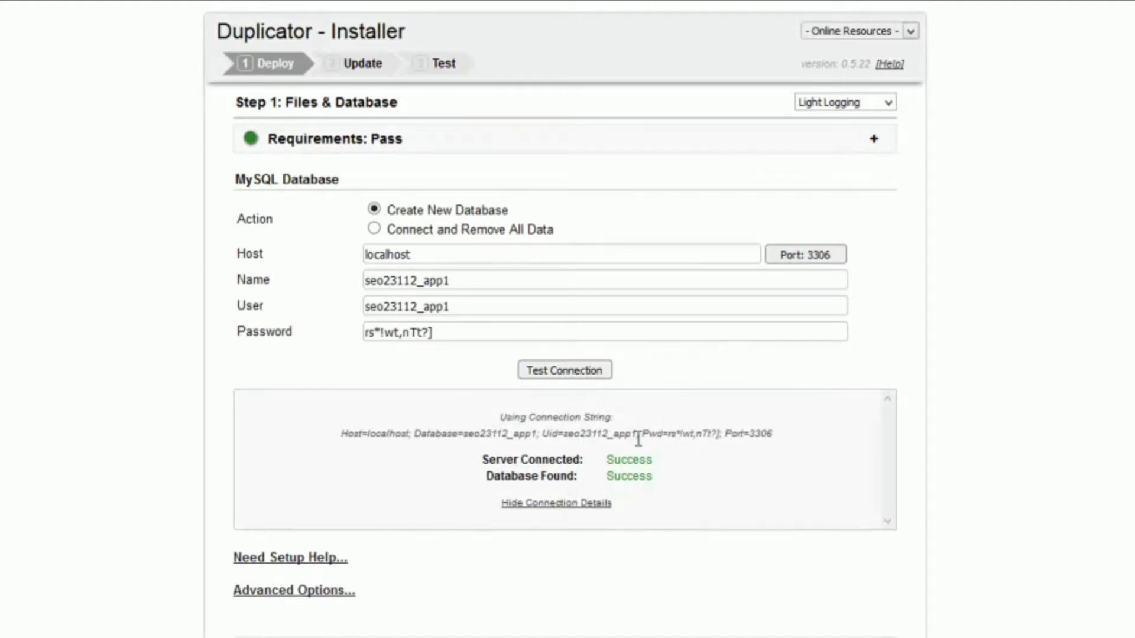
scroll(585, 535, down, 1)
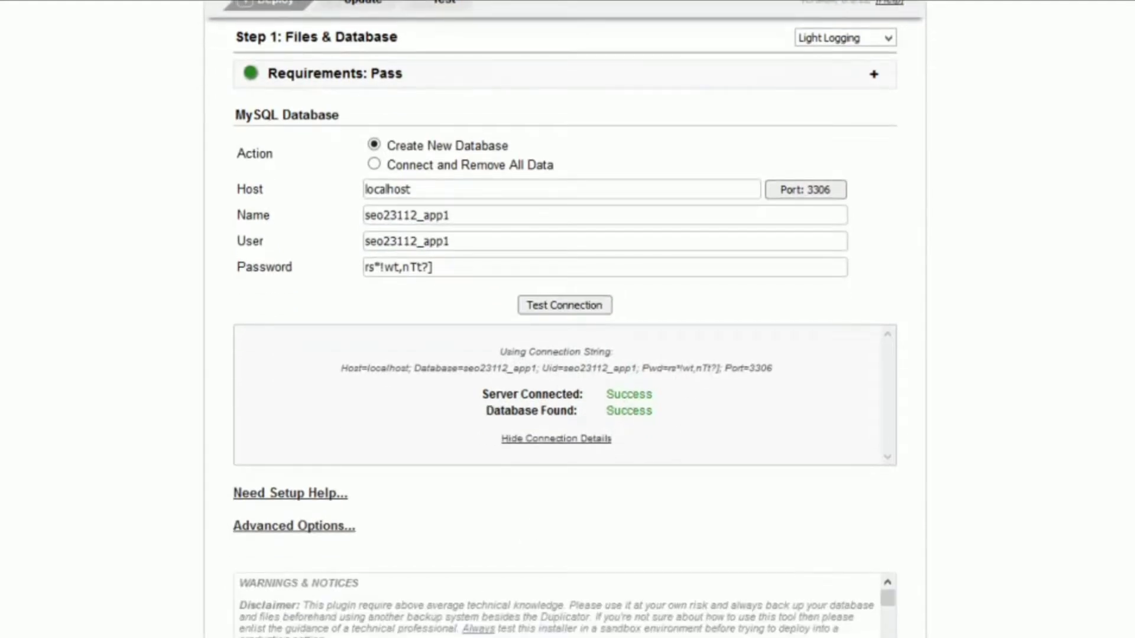
click(845, 636)
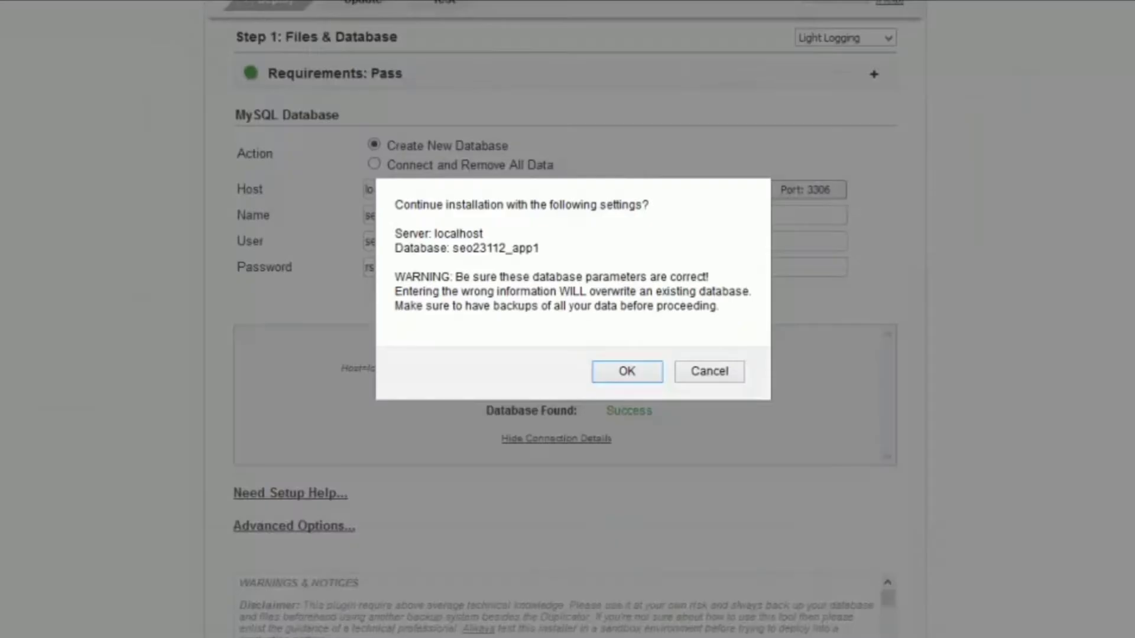
click(725, 498)
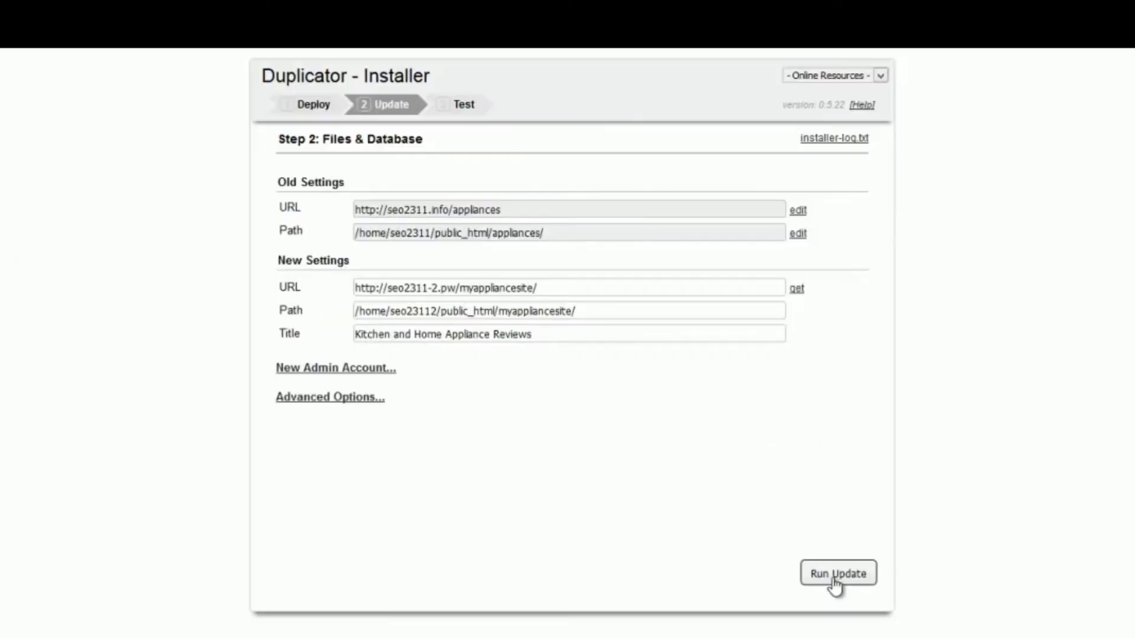
click(831, 575)
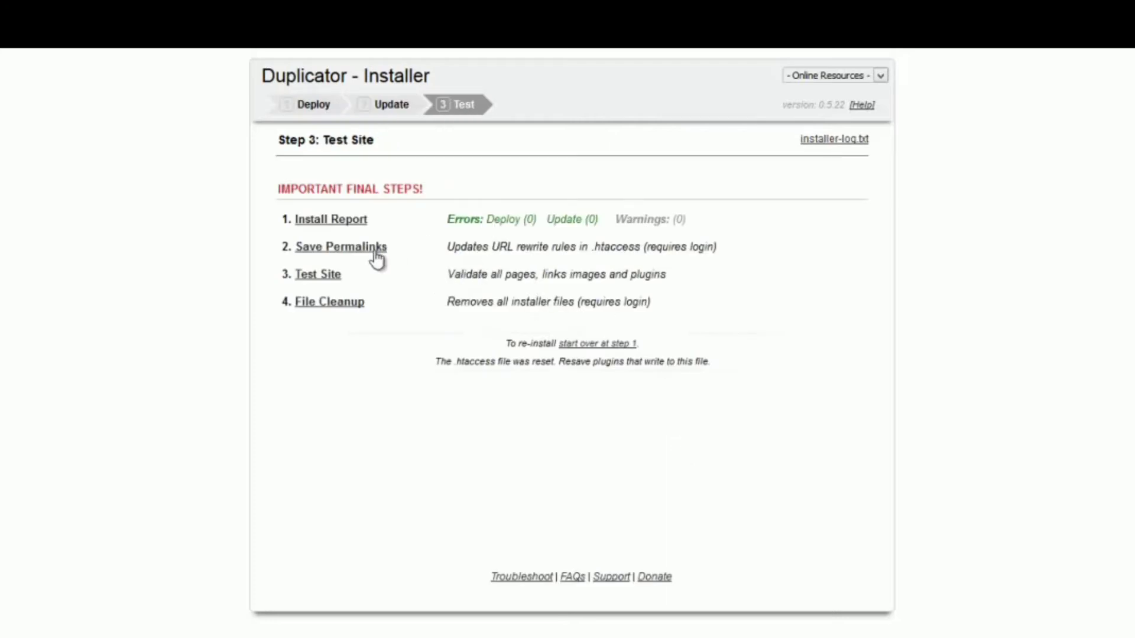
Step: Save the WordPress permalinks with the Post name structure and remove the reserved Duplicator install files
click(355, 248)
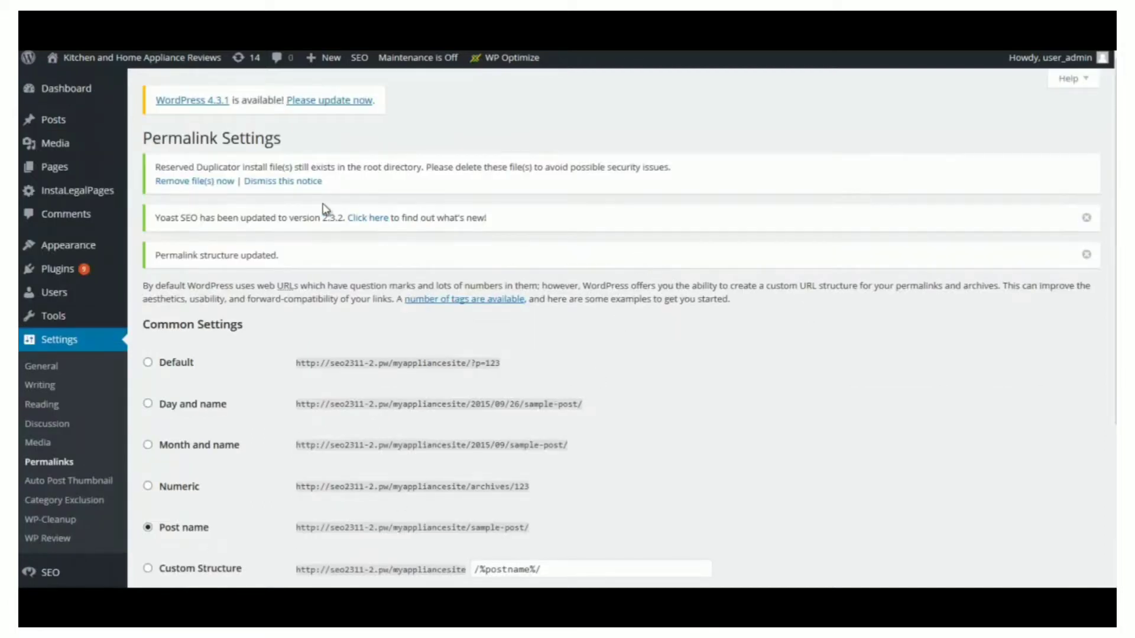
click(198, 182)
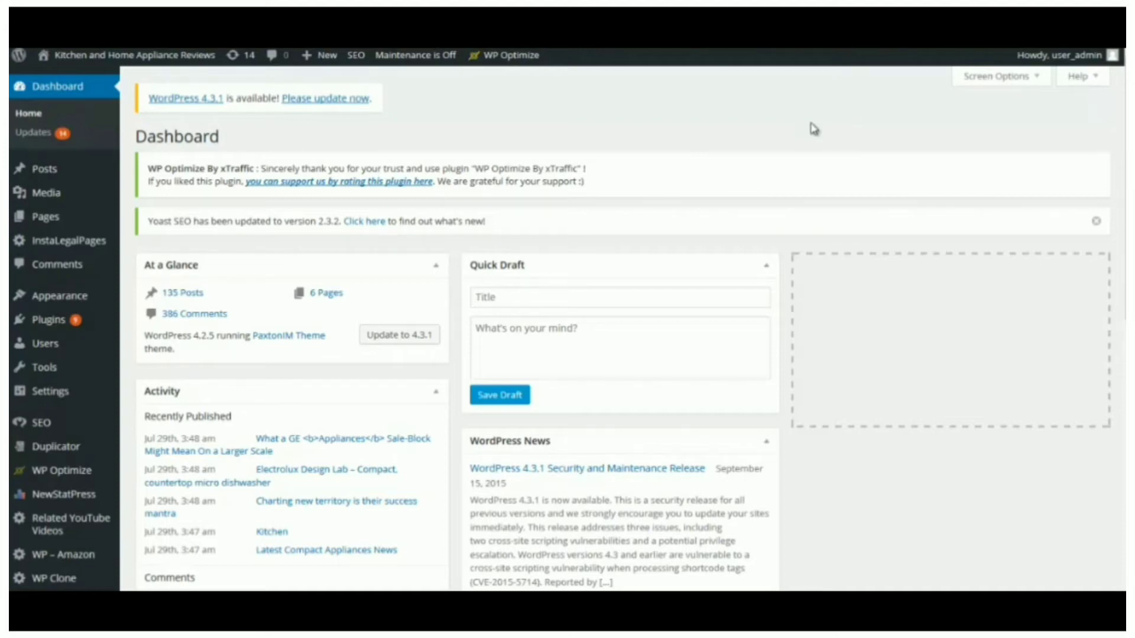
Step: Upload search-and-replace.zip as a new plugin, install it and activate it
mouse_move(53, 324)
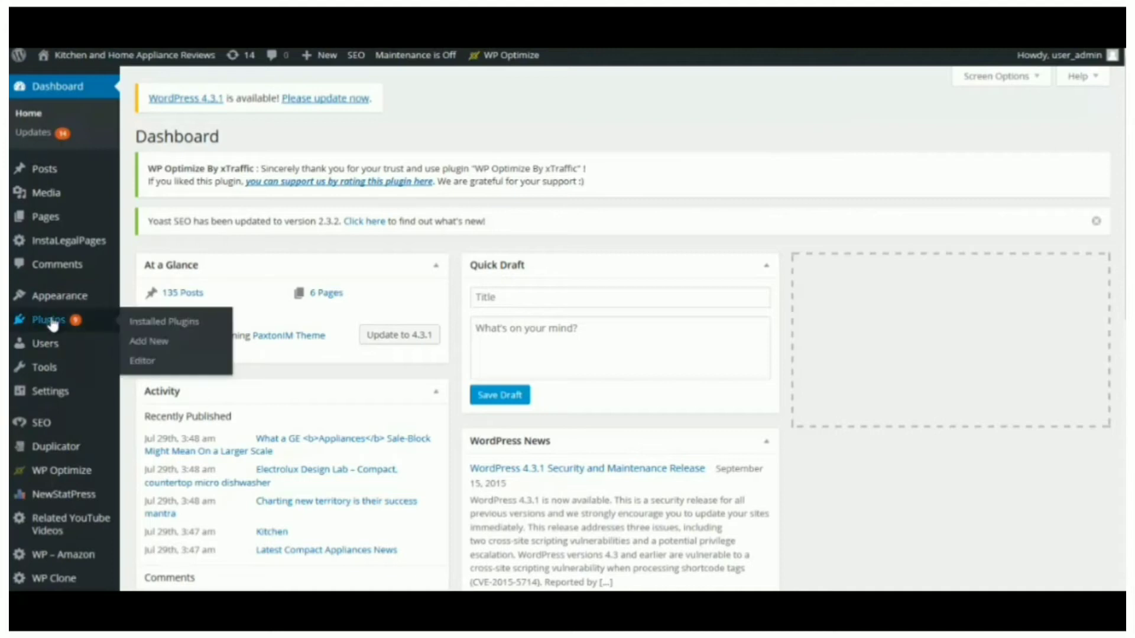
click(148, 342)
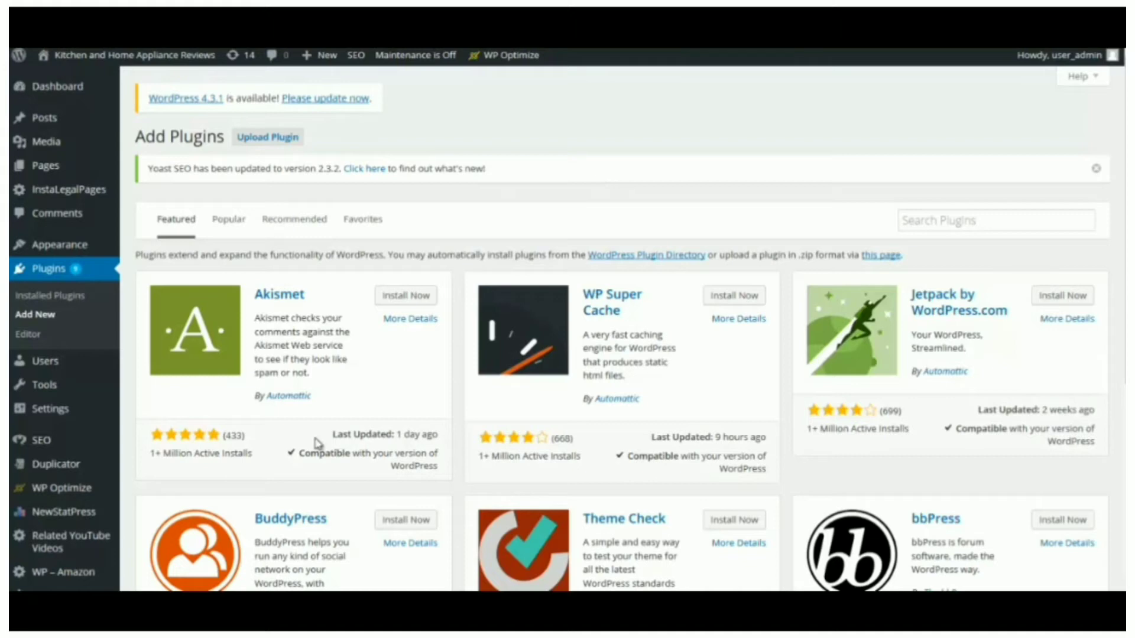
mouse_move(37, 387)
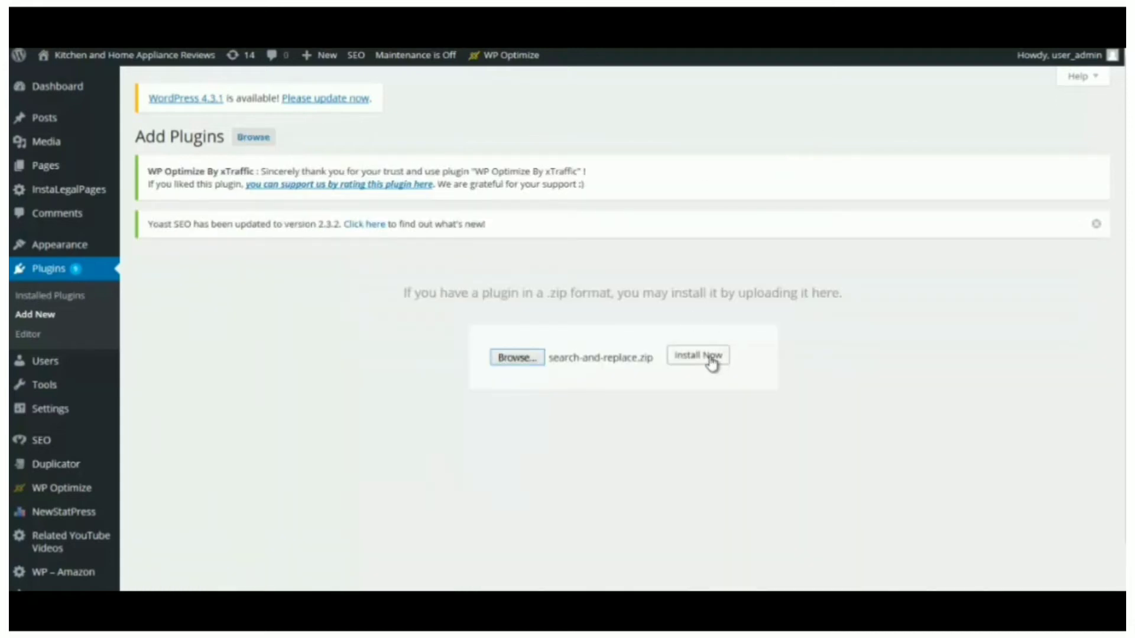
click(717, 363)
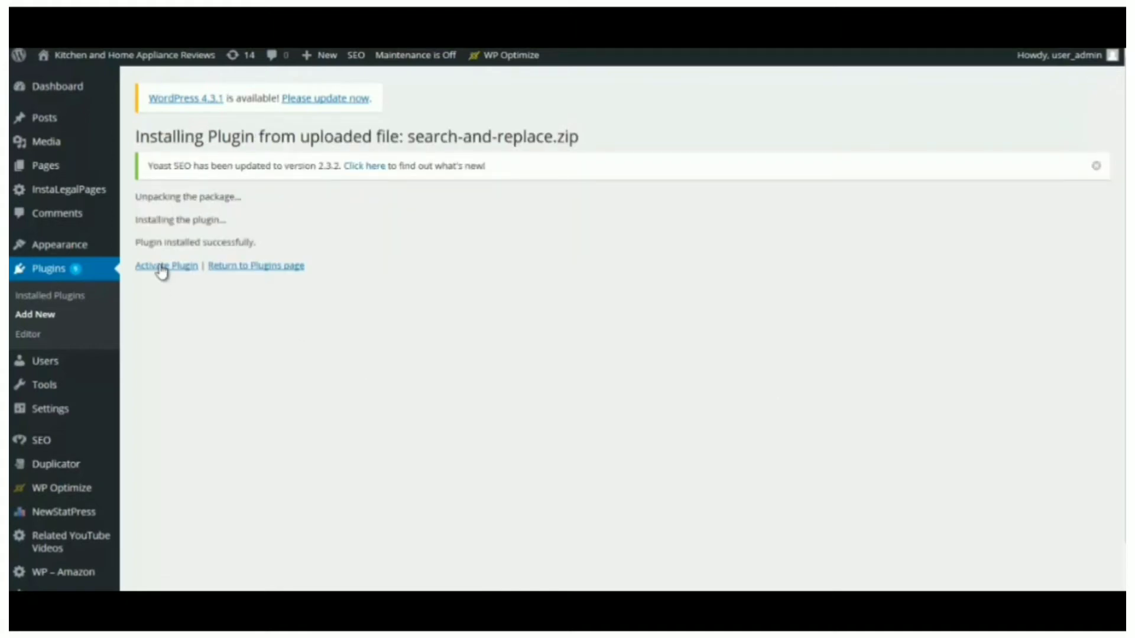
click(161, 267)
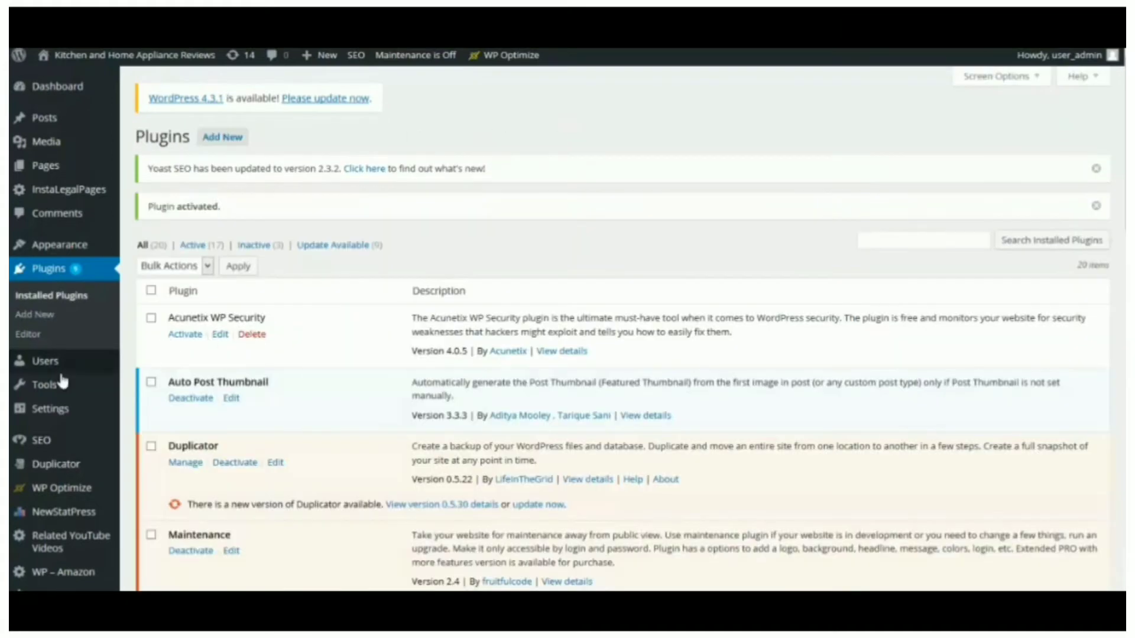
Step: Open the Search & Replace tool and select Content, GUID, Titles and Excerpts as the fields to search in
mouse_move(45, 387)
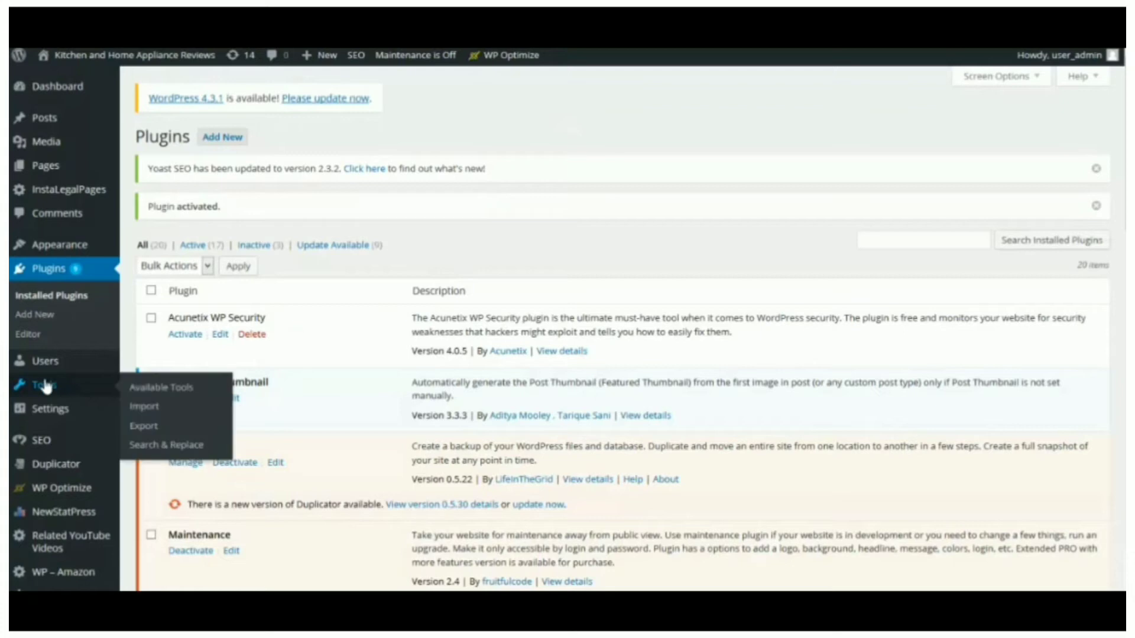
click(164, 449)
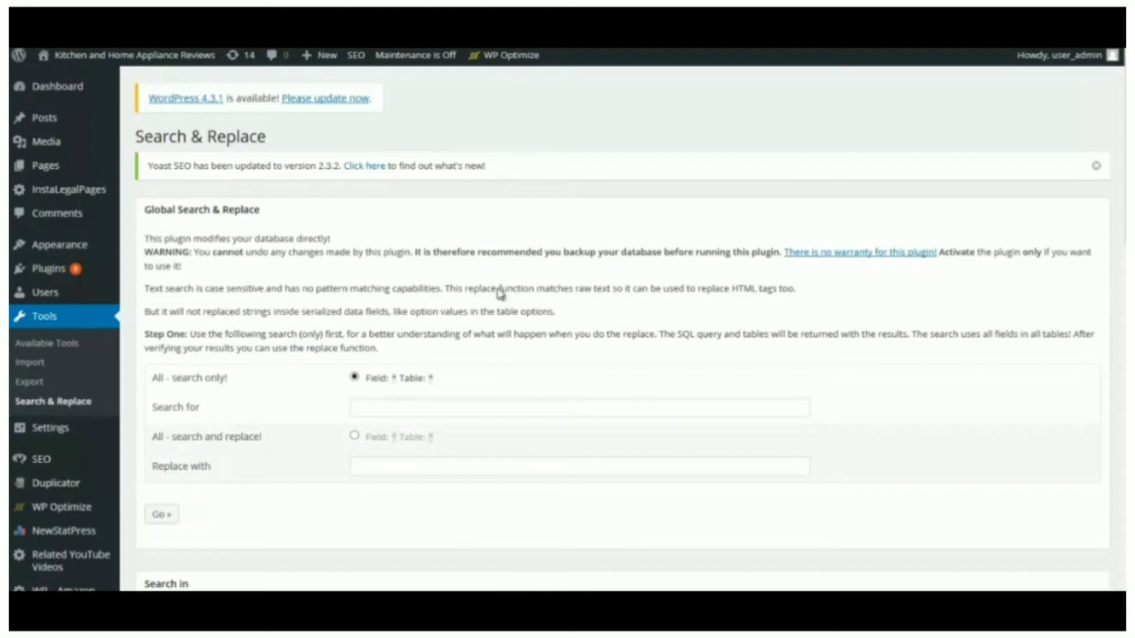
scroll(341, 361, down, 3)
scroll(346, 384, down, 3)
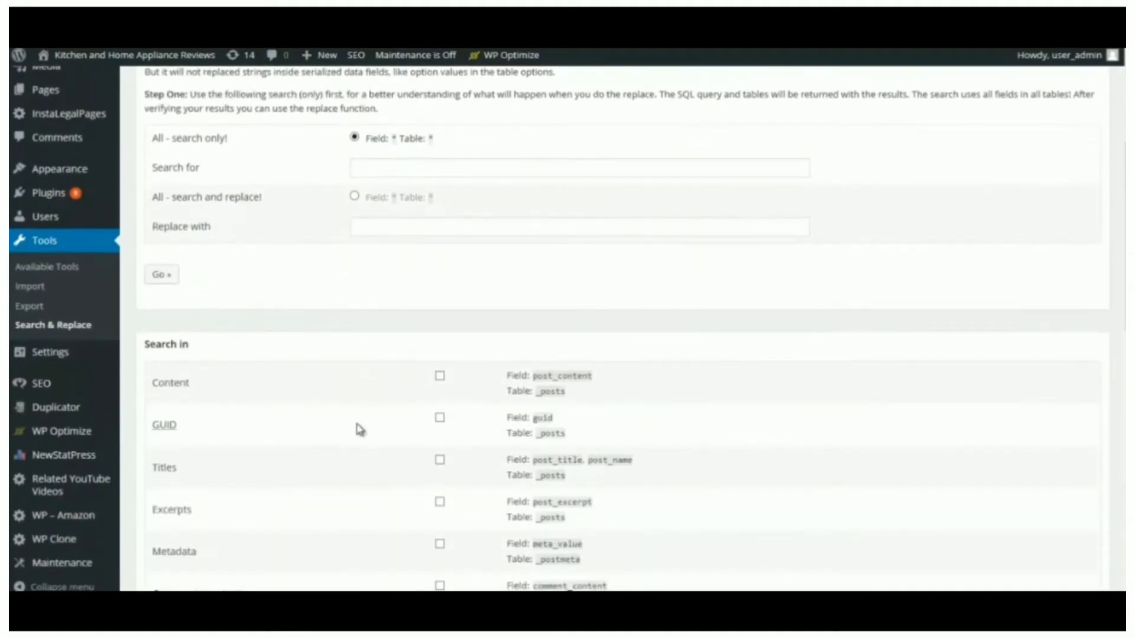
click(440, 216)
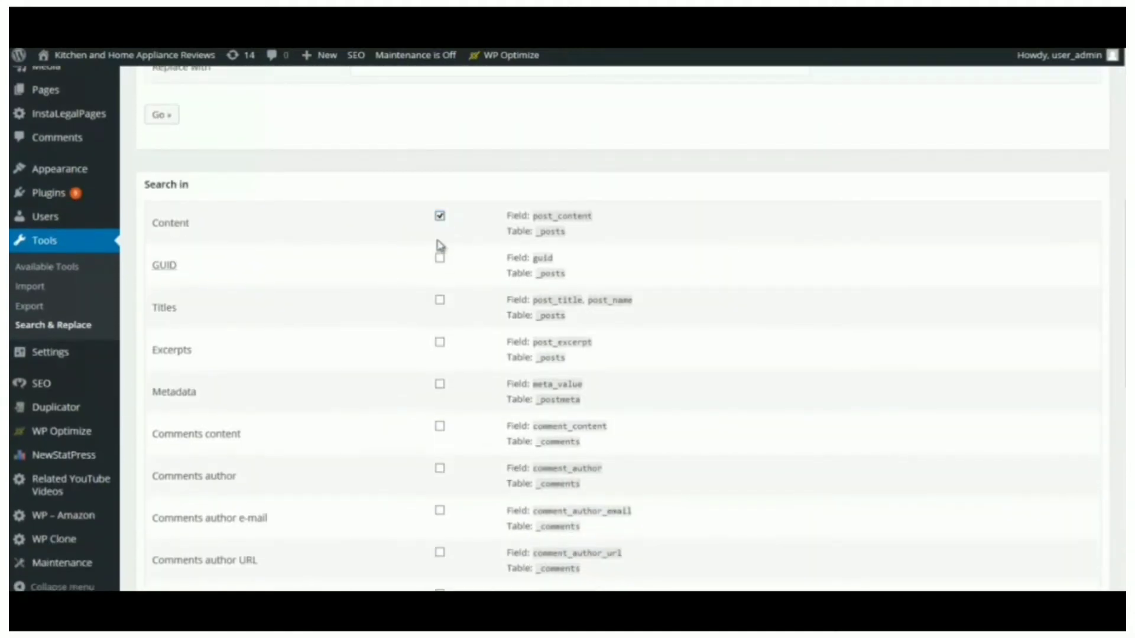
click(440, 259)
click(440, 300)
click(439, 343)
Step: Search the selected fields for yourid-20 and replace it with onlythebest23-20
scroll(395, 423, down, 1)
scroll(395, 424, down, 7)
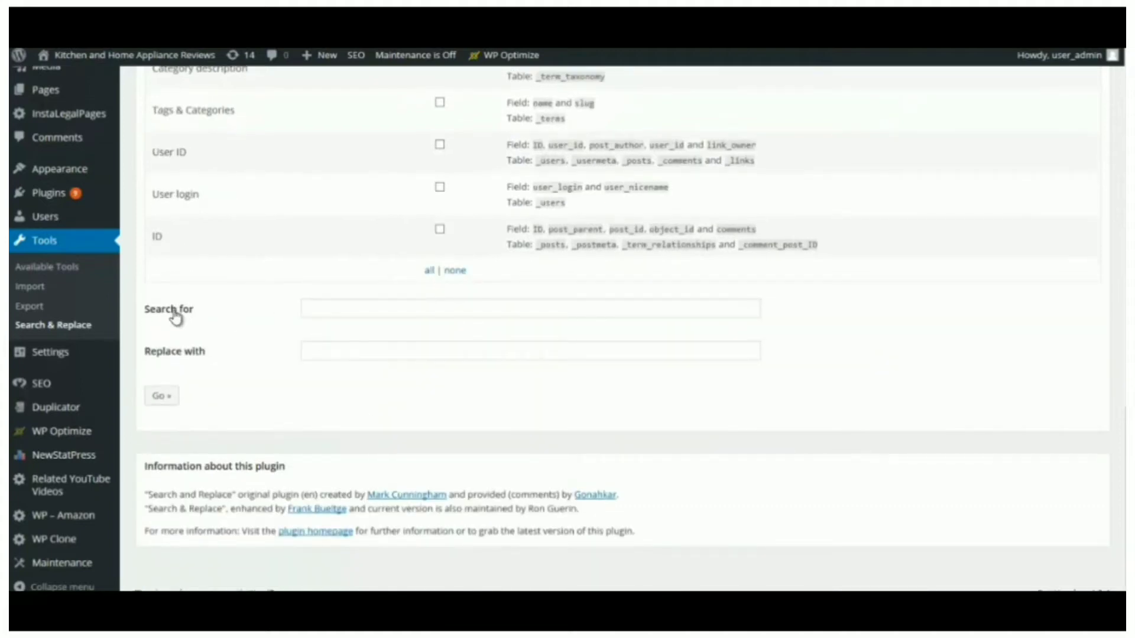
click(331, 307)
text(yourid-20)
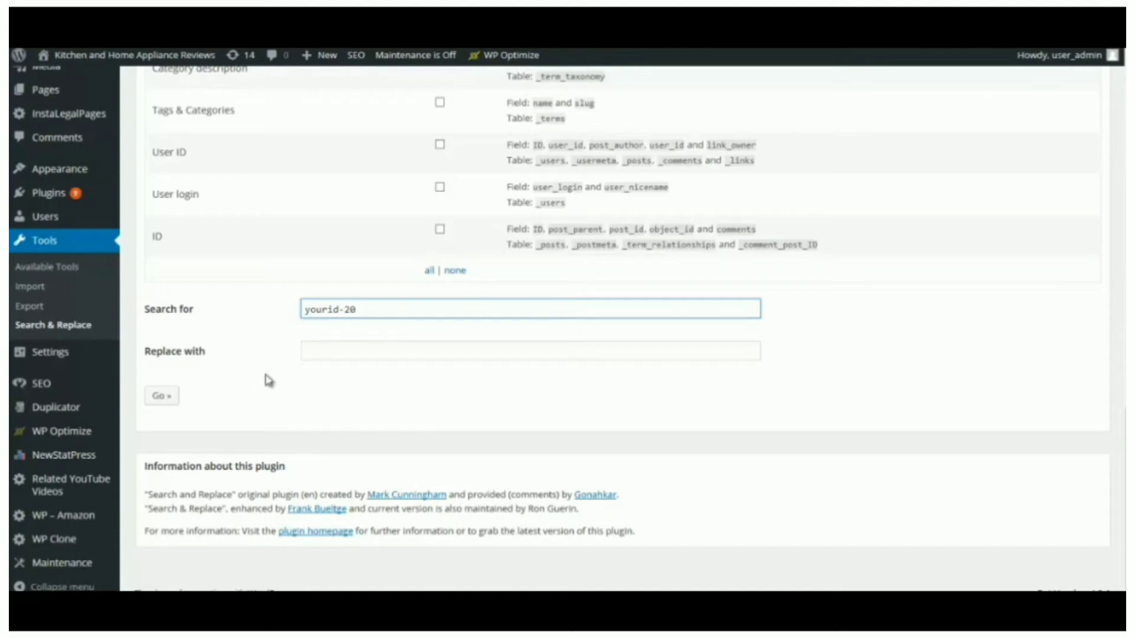
key(Tab)
text(onlythebest23-20)
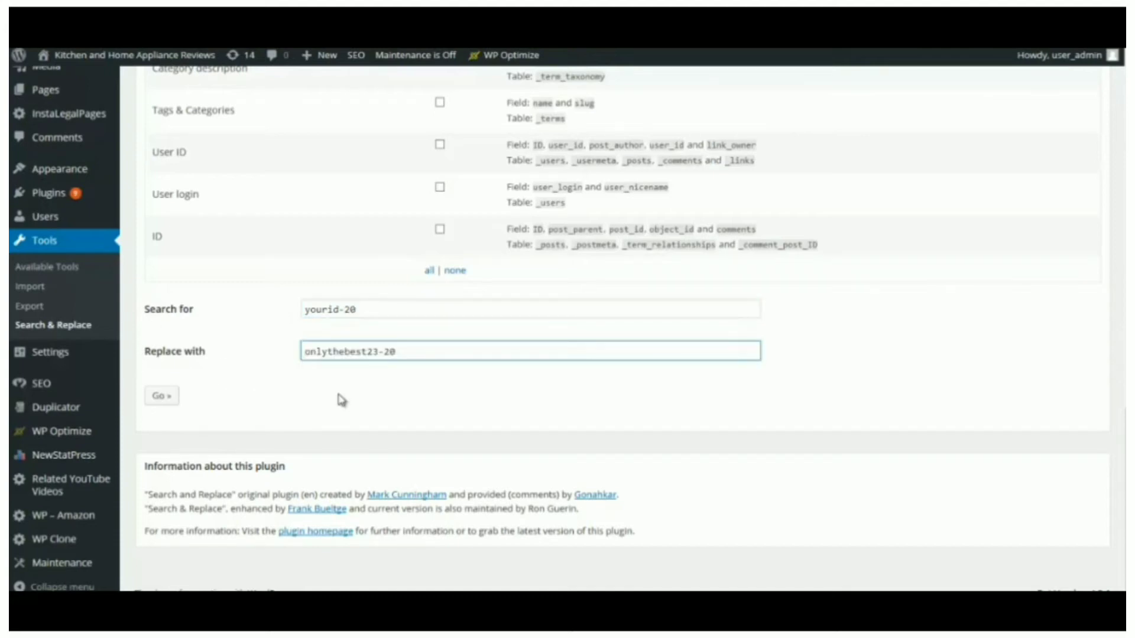
click(166, 399)
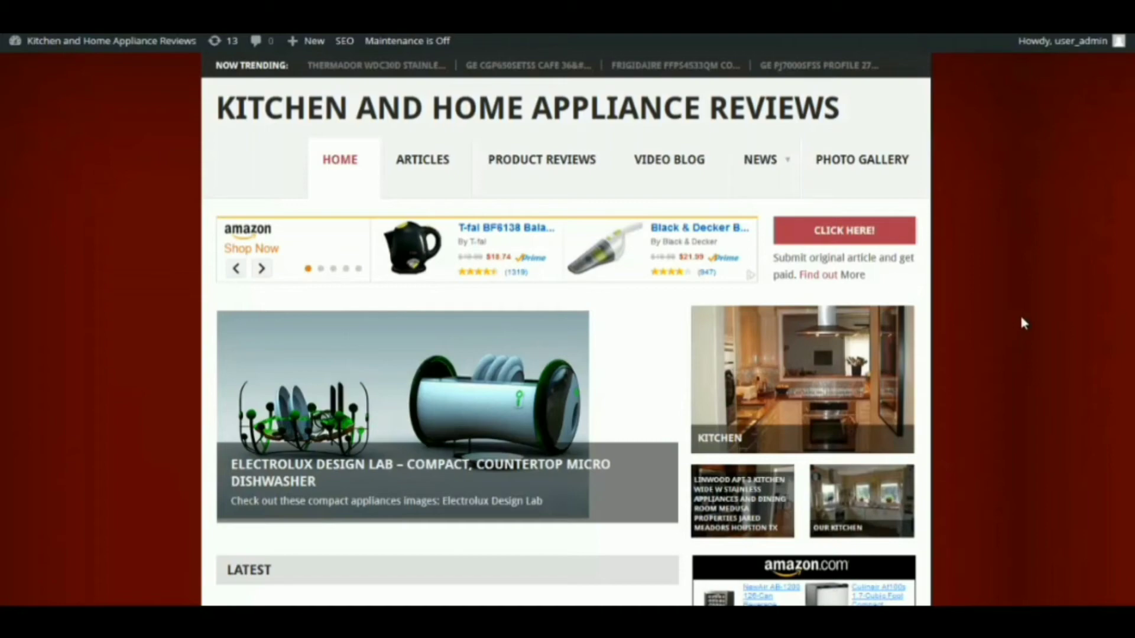
Step: Review the Amazon ads and product reviews on the site's home page
scroll(1025, 319, down, 5)
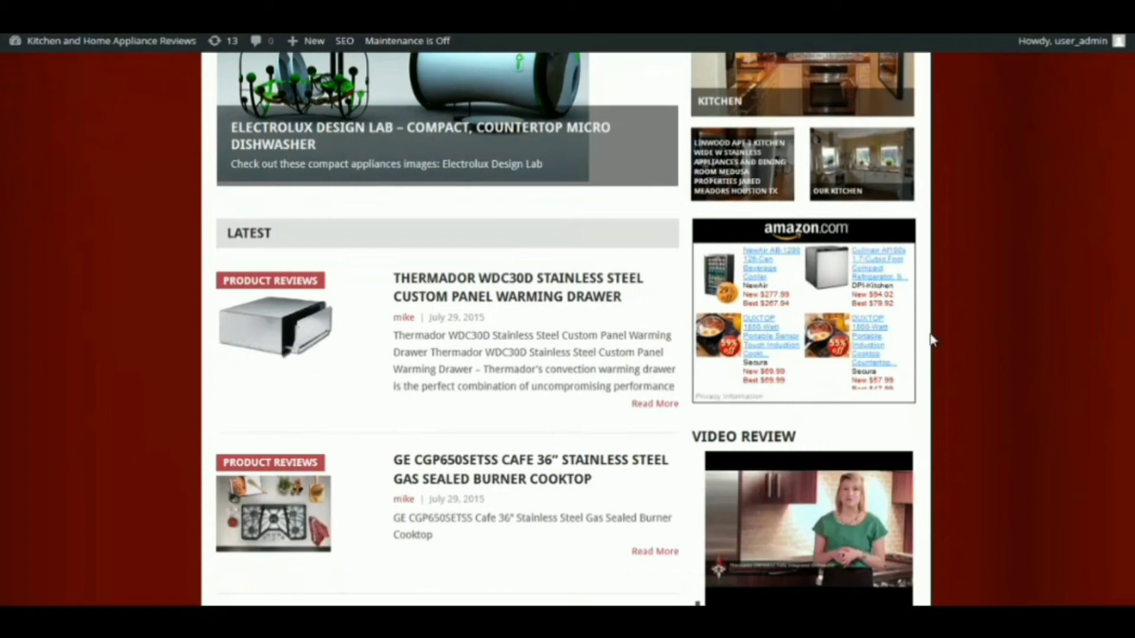
scroll(897, 337, down, 6)
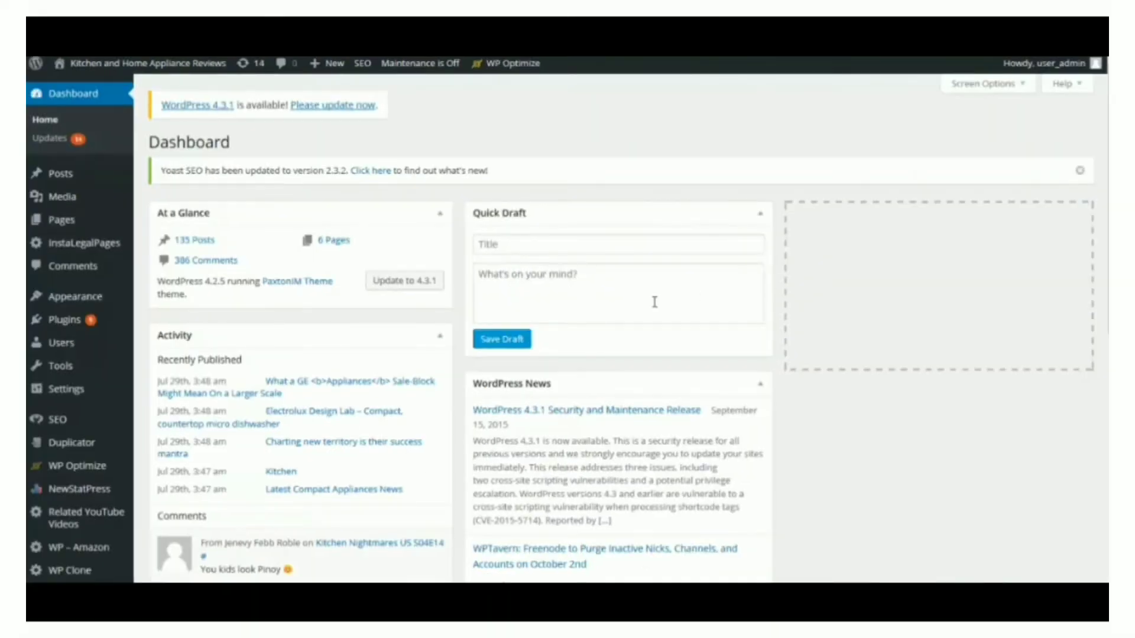
Step: Open the WP - Amazon plugin settings and examine the associate tag, access key and secret key fields
scroll(313, 422, down, 1)
scroll(303, 421, down, 2)
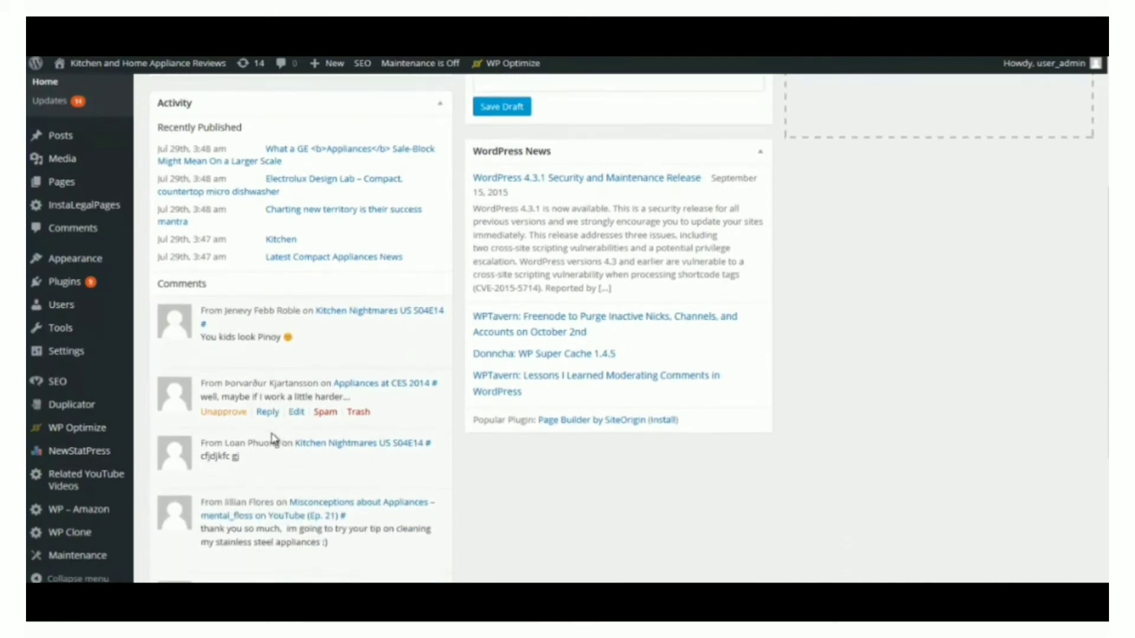
mouse_move(78, 519)
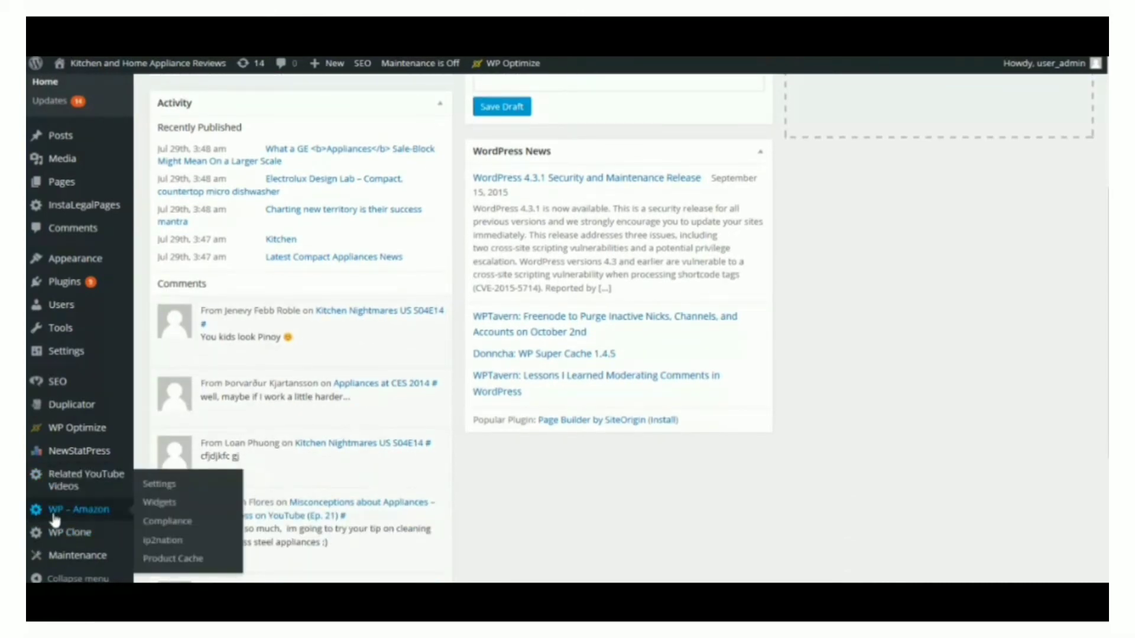
click(158, 485)
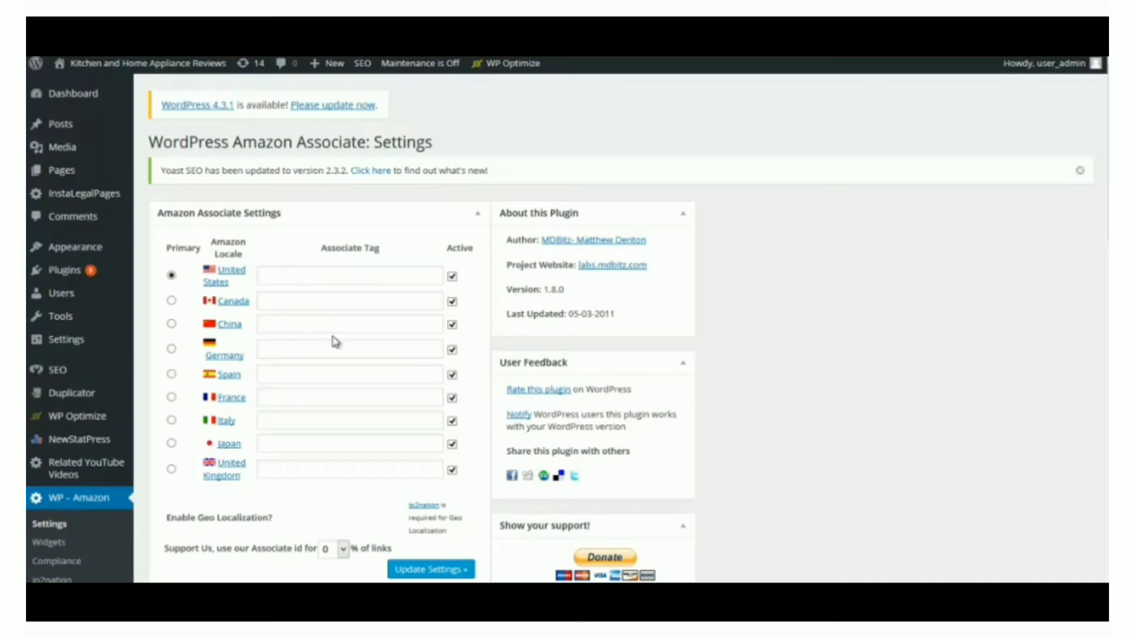
scroll(332, 337, down, 3)
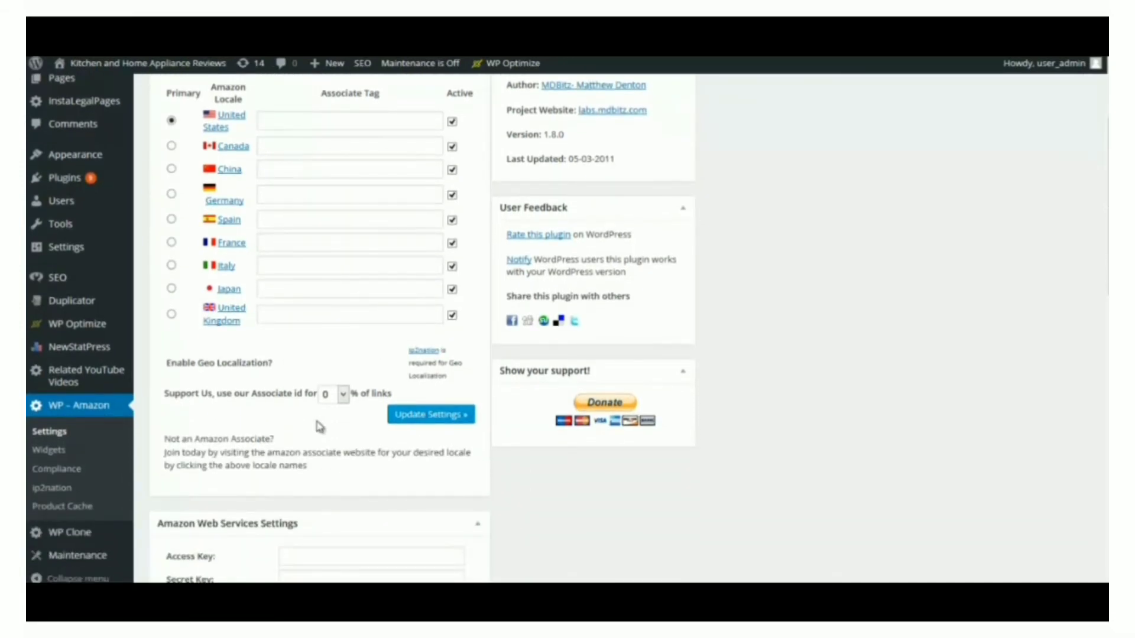
scroll(316, 425, down, 4)
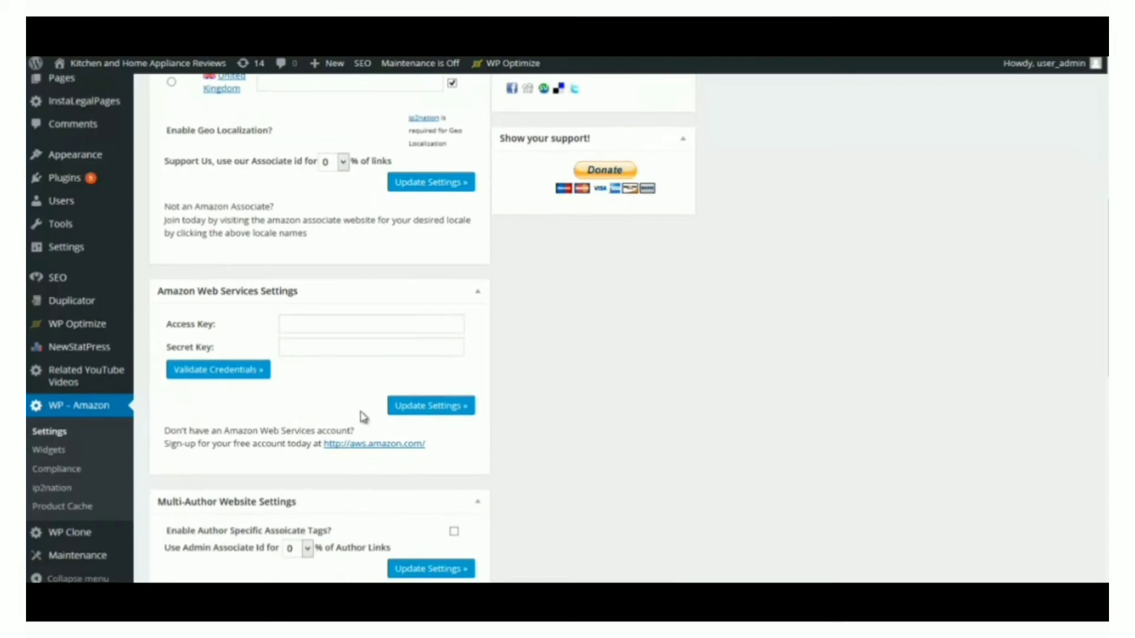
click(304, 326)
click(303, 349)
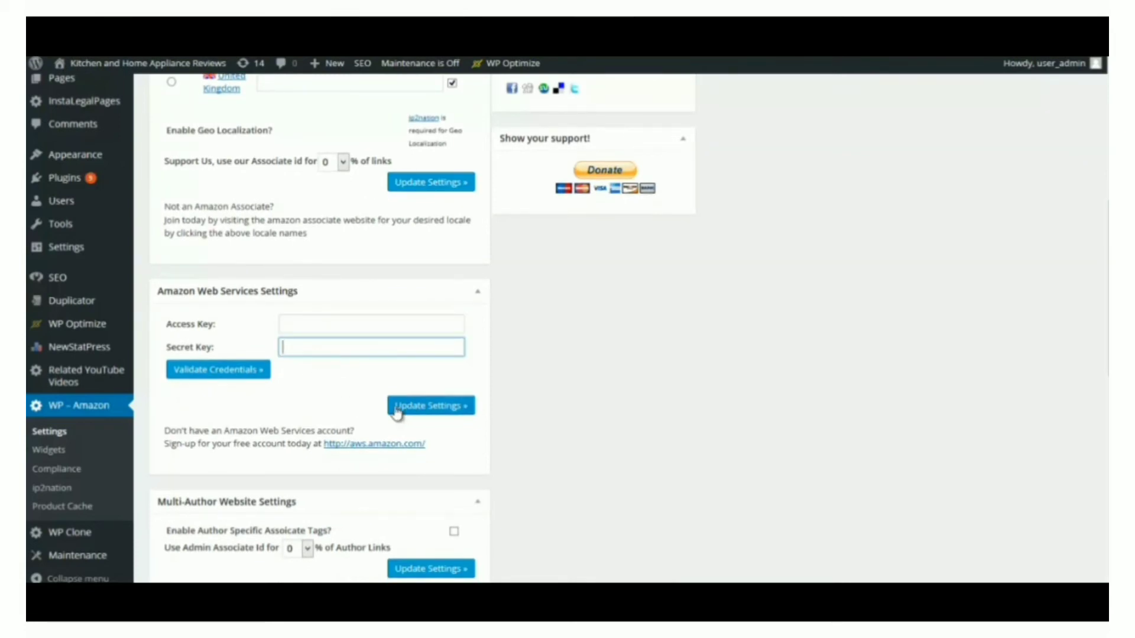
scroll(735, 340, up, 6)
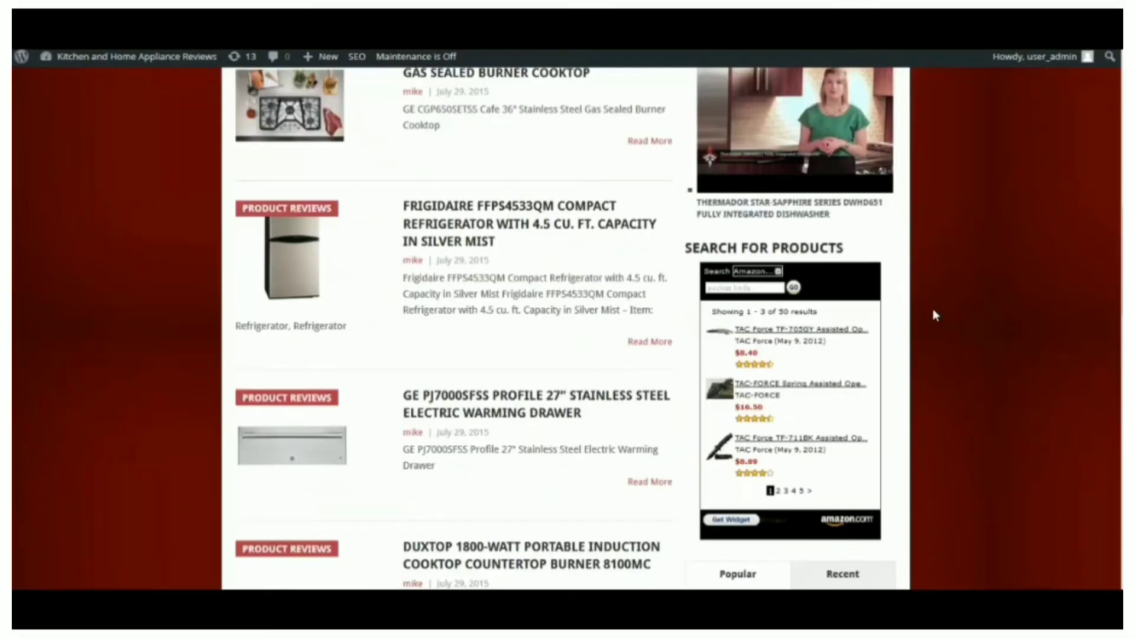
Step: Check the site's product search box, and inspect the sidebar's Amazon Omakase Widget and Amazon Search Widget settings
scroll(778, 309, down, 2)
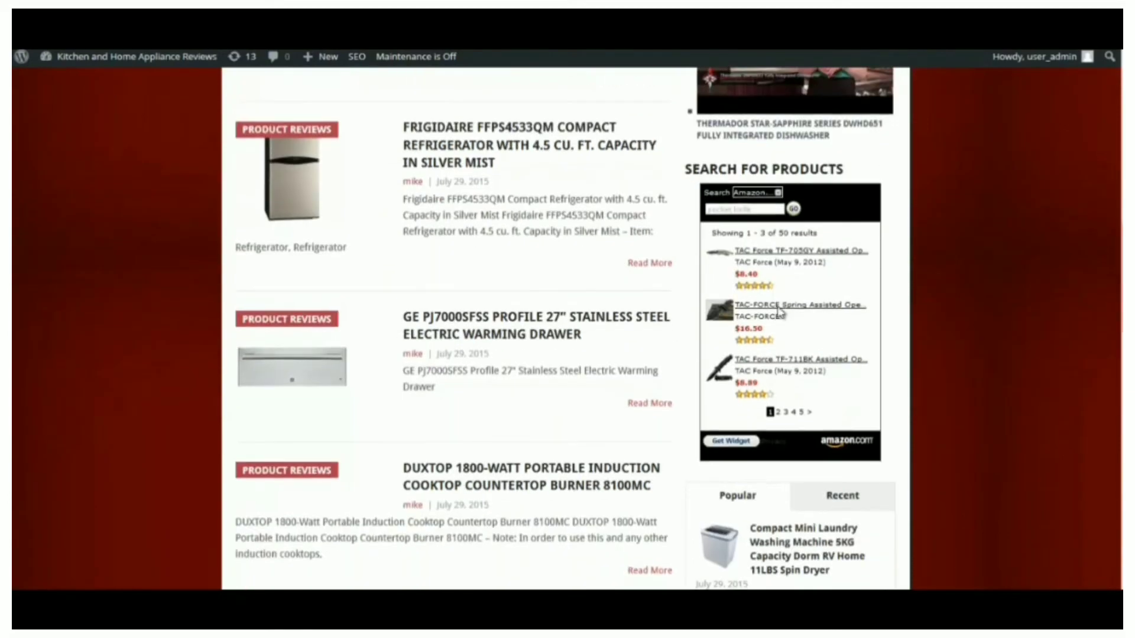
scroll(779, 311, up, 10)
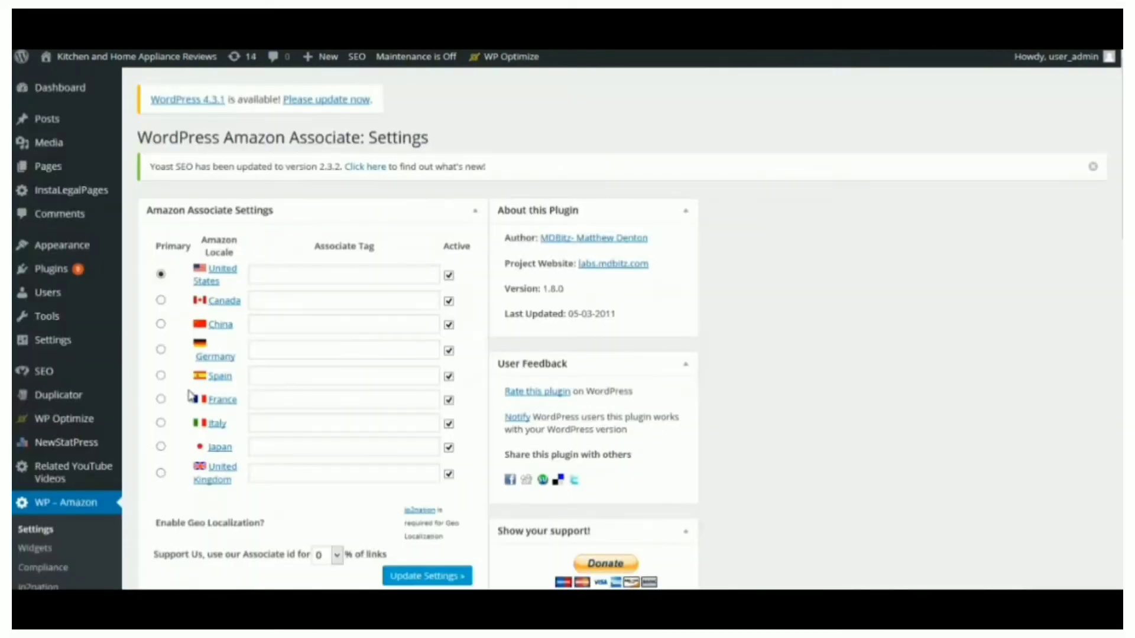
mouse_move(56, 248)
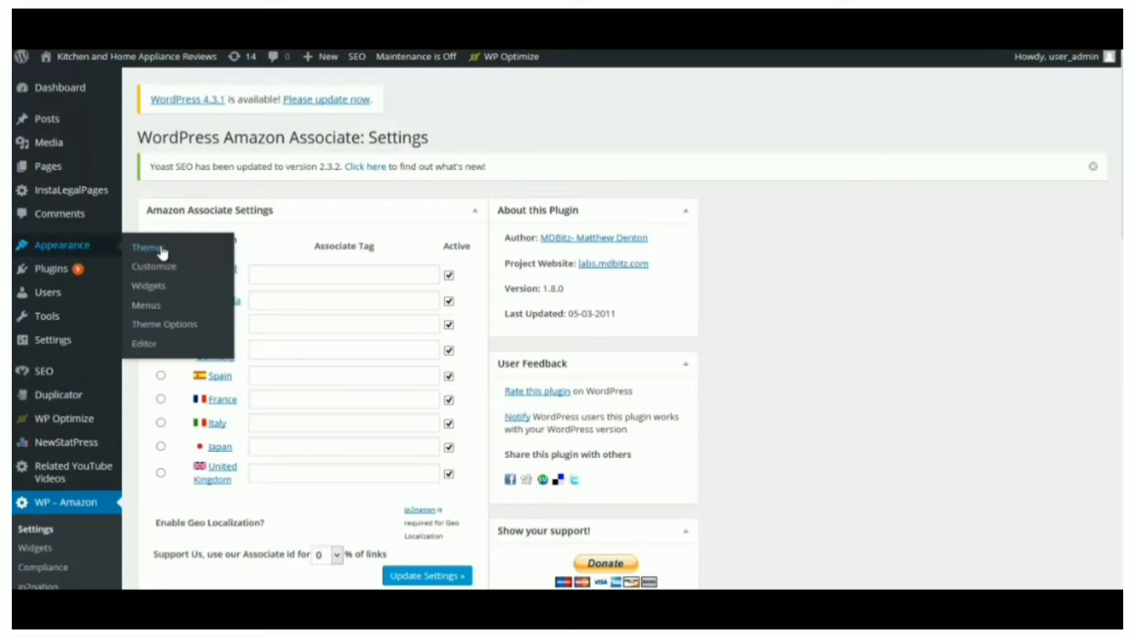
click(148, 288)
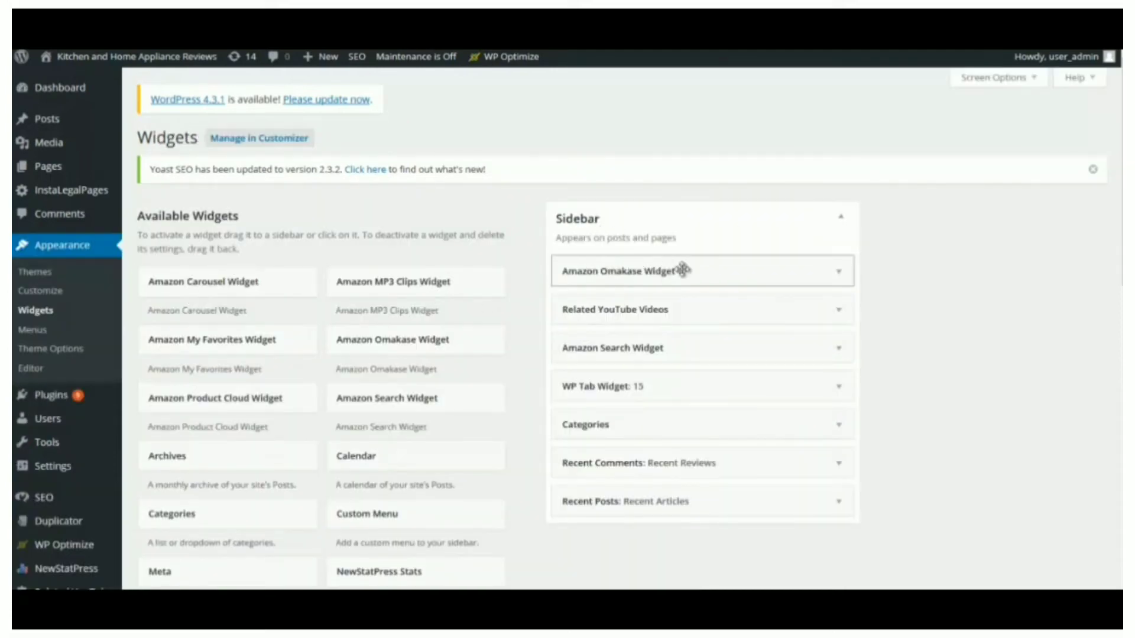
click(838, 272)
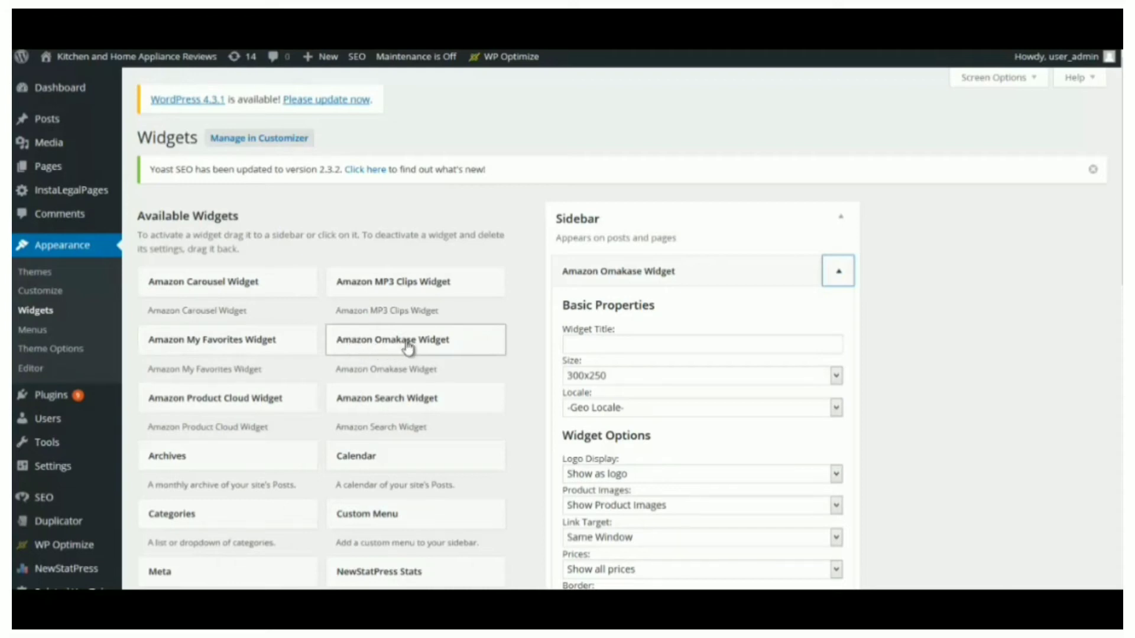
click(842, 275)
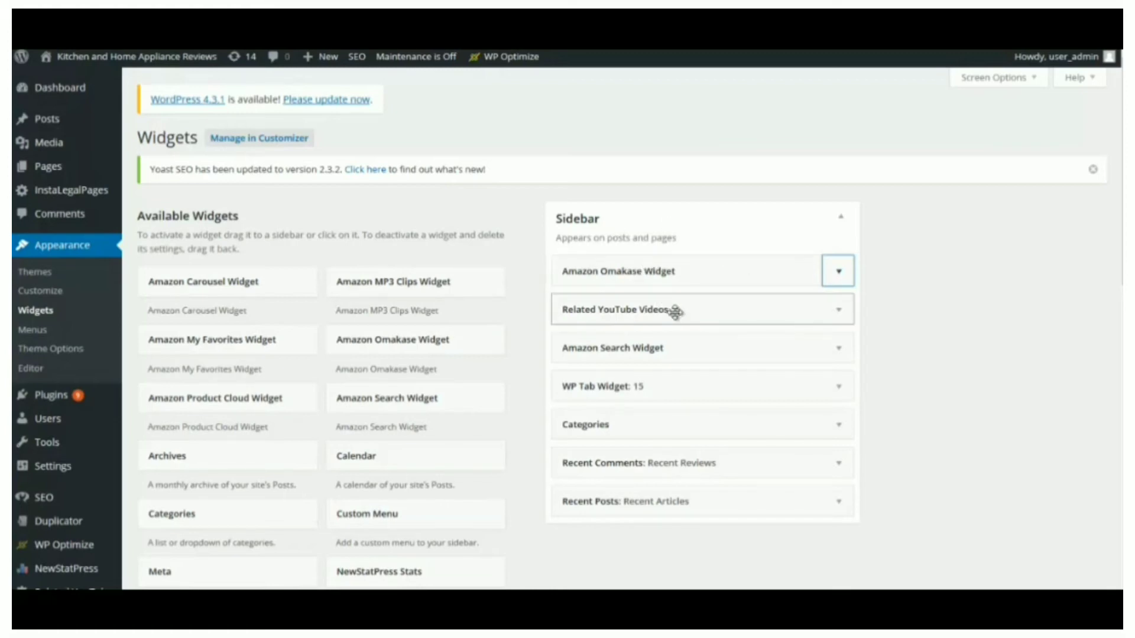
click(838, 350)
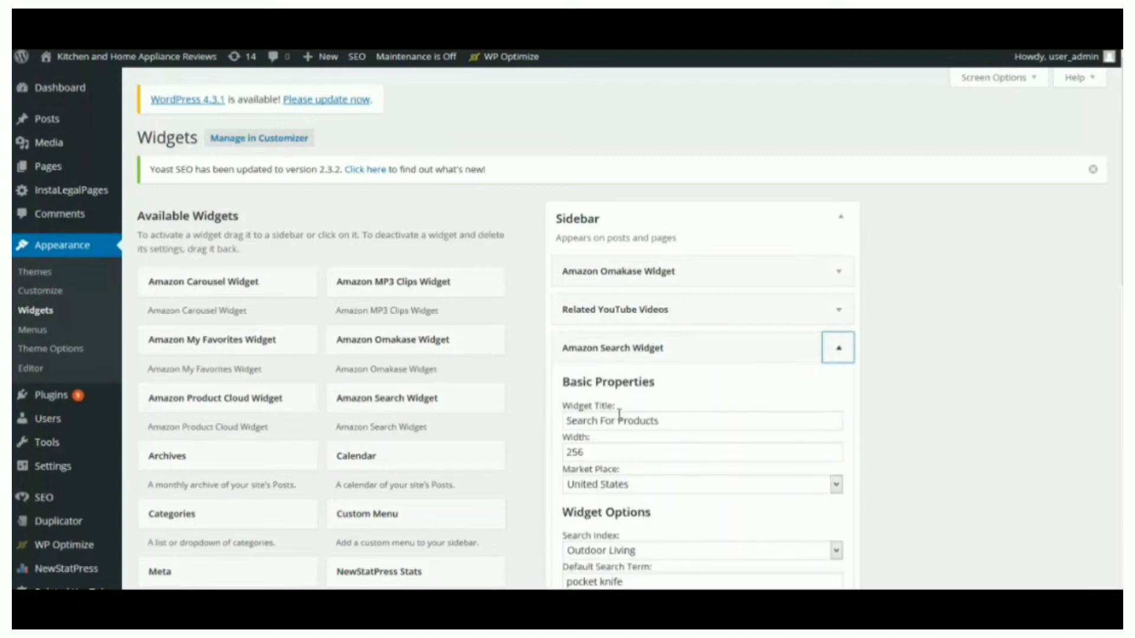
click(847, 350)
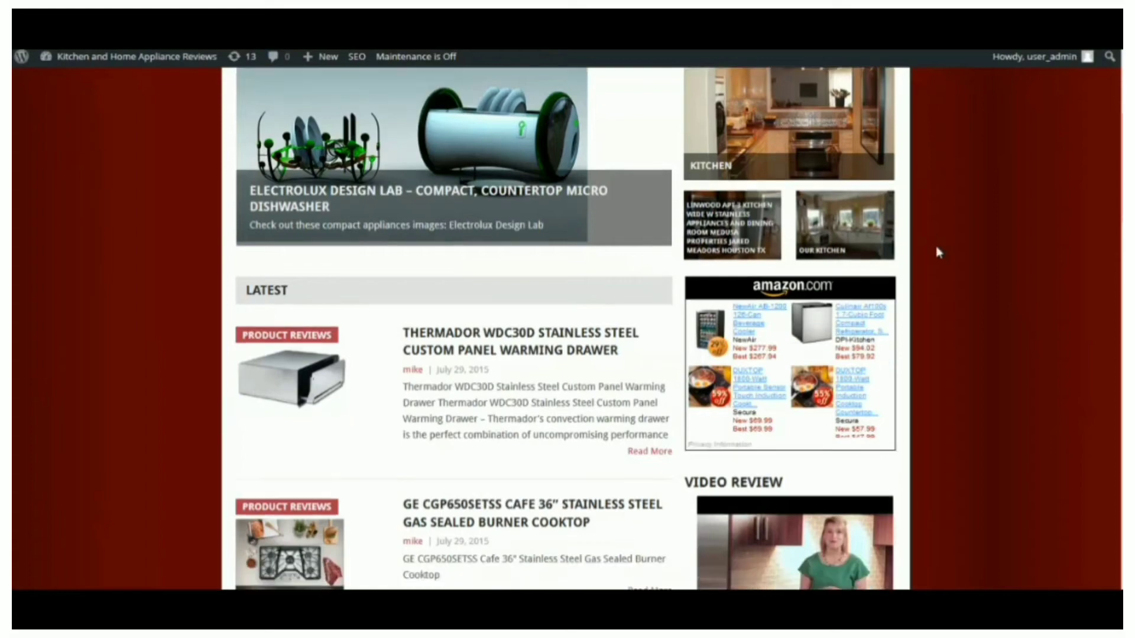
Step: Examine the ads on the home page and in the Thermador WDC30D warming drawer review
scroll(936, 247, down, 7)
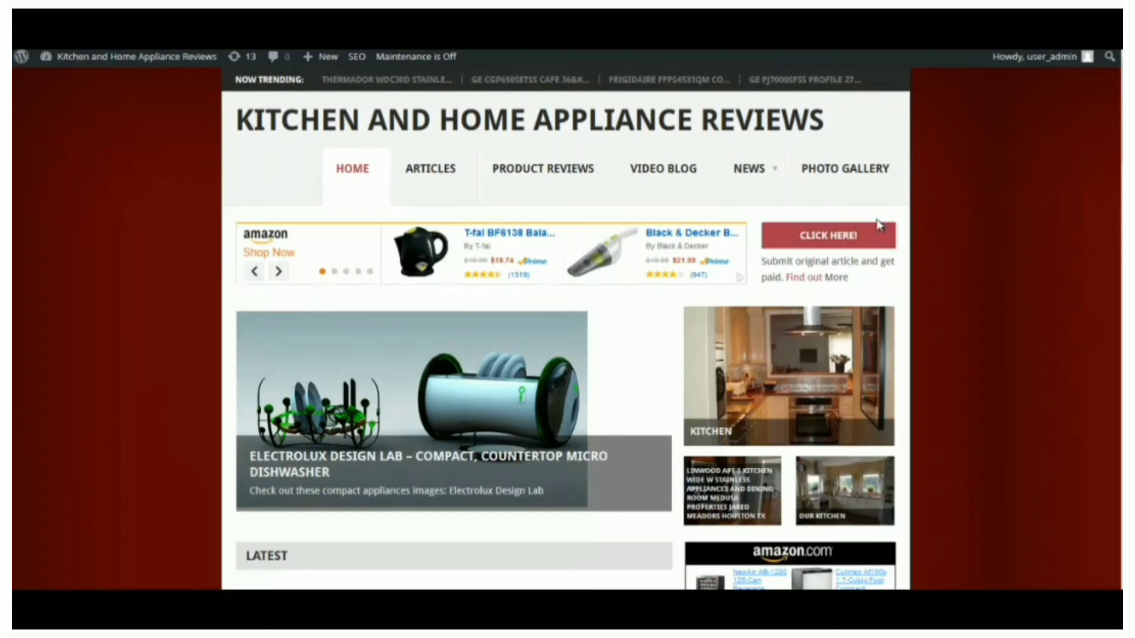
scroll(915, 275, down, 3)
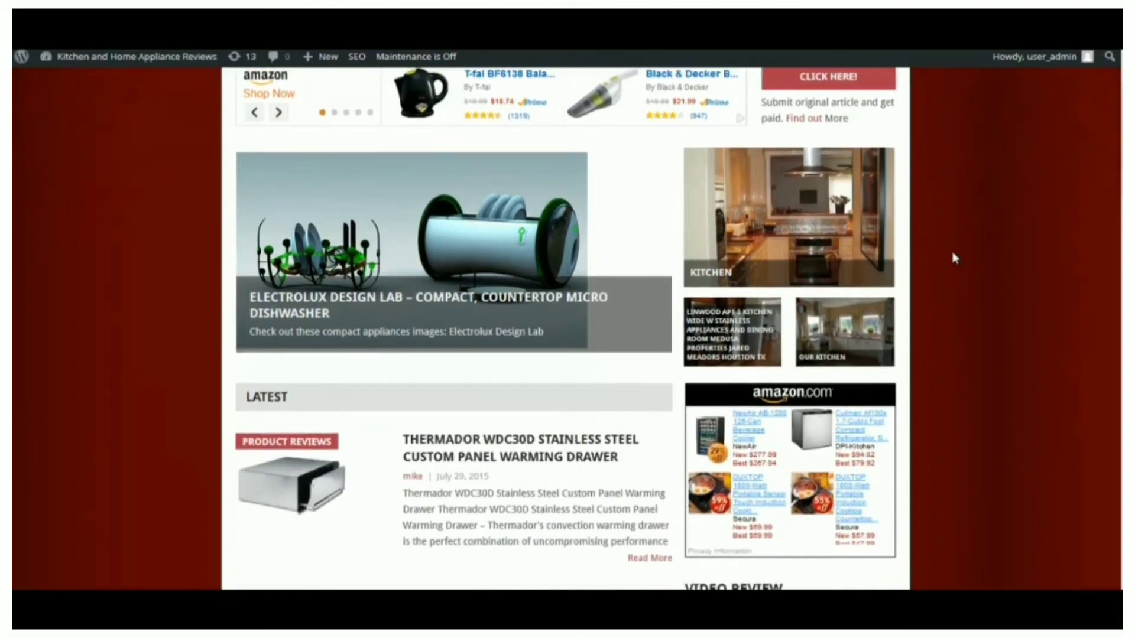
scroll(955, 257, down, 2)
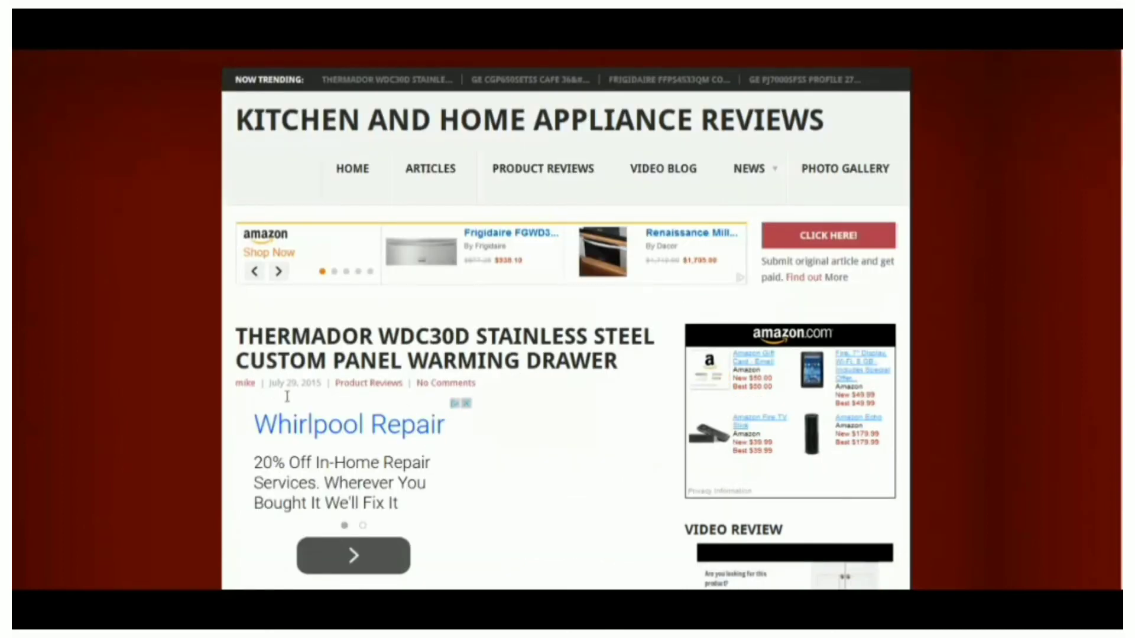
scroll(433, 460, down, 2)
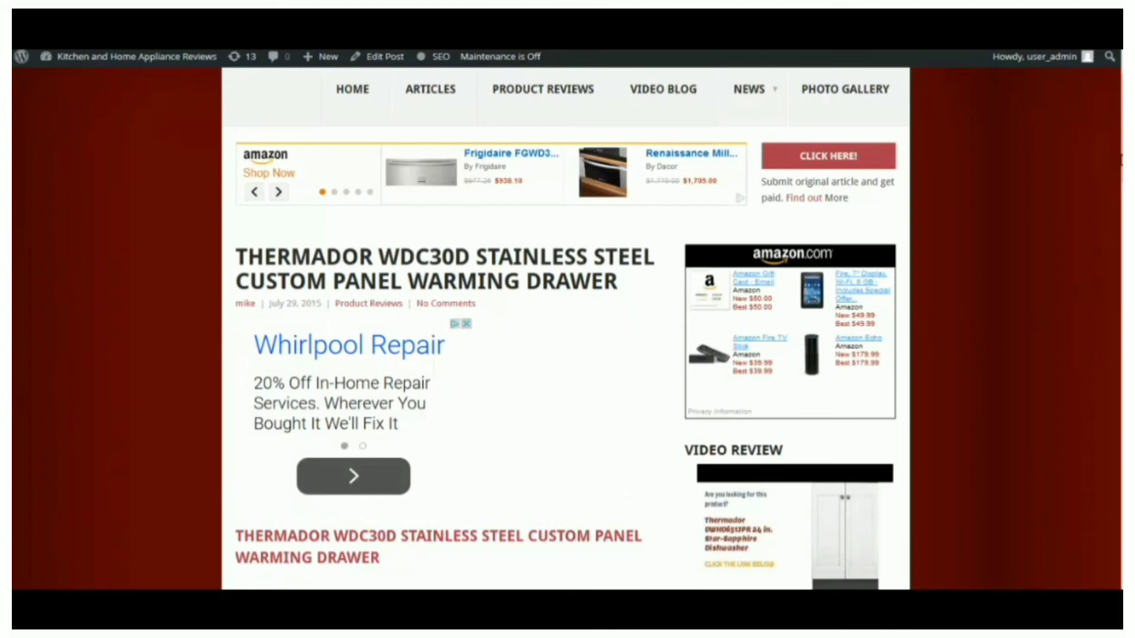
scroll(674, 331, down, 1)
scroll(993, 284, down, 15)
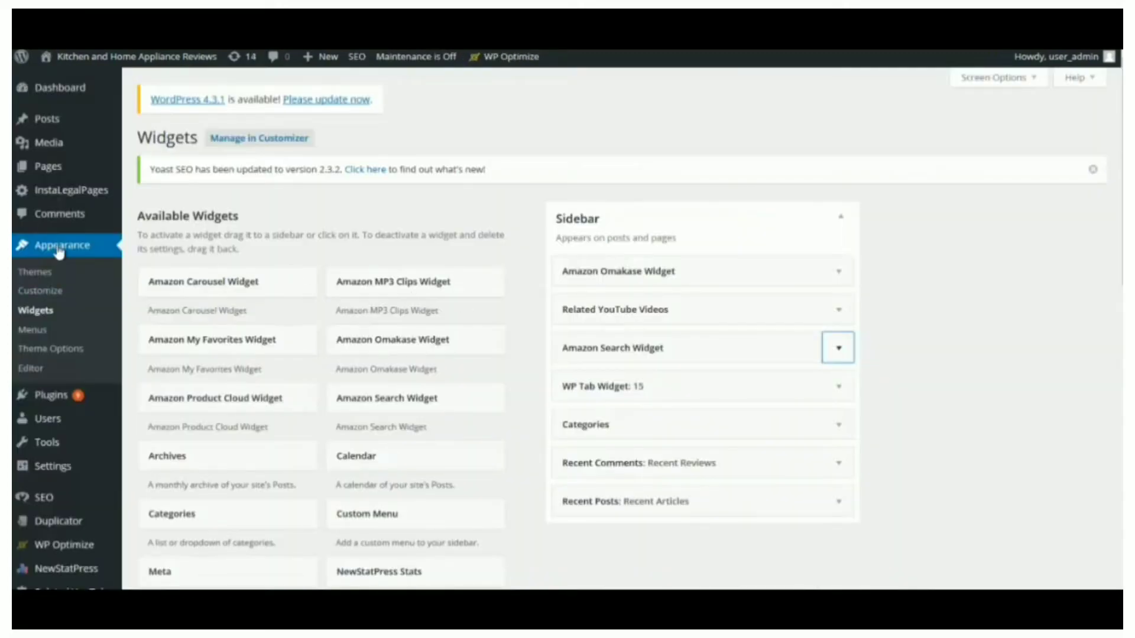
Step: Open the theme options' Ad Management settings and locate the Amazon tracking ID in the Header Banner code
click(56, 350)
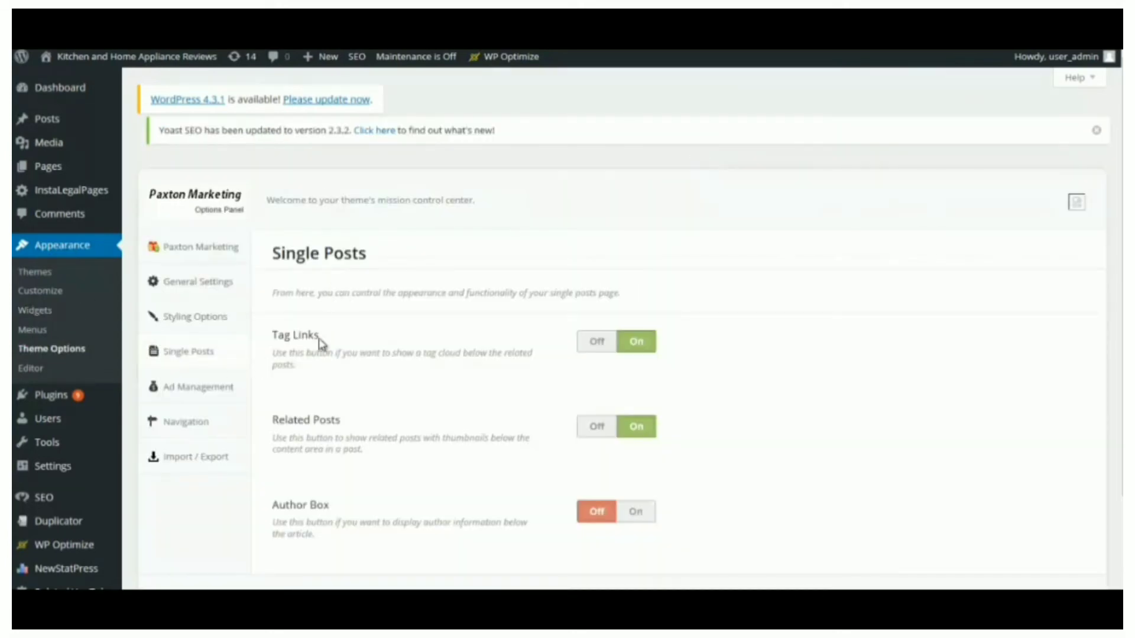
click(198, 390)
scroll(496, 289, down, 2)
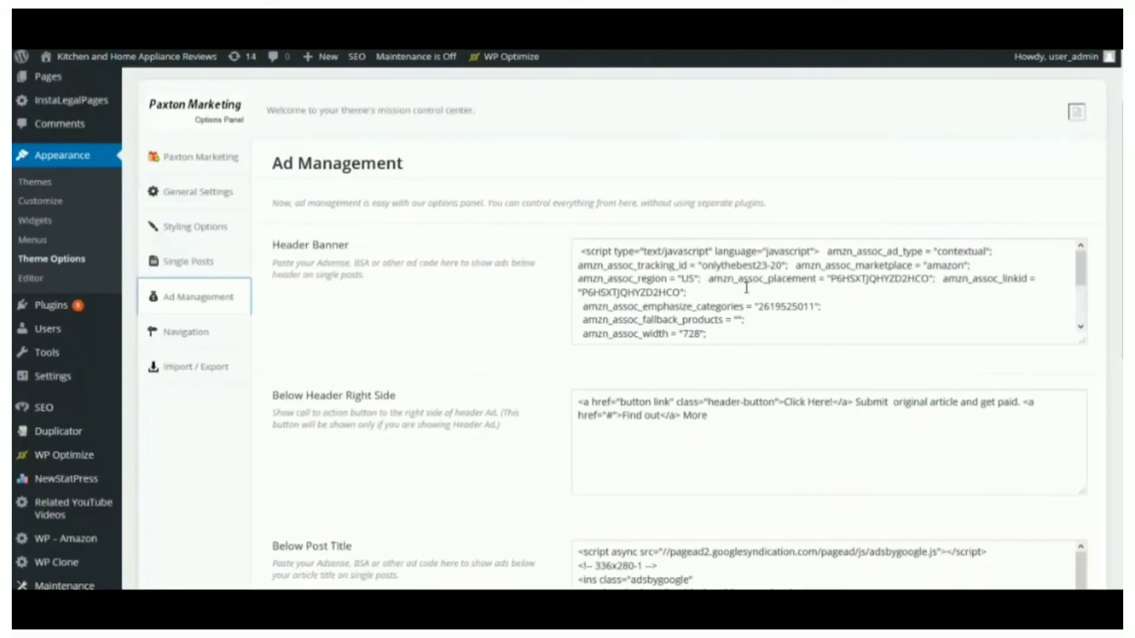
click(744, 279)
drag(702, 265, 778, 263)
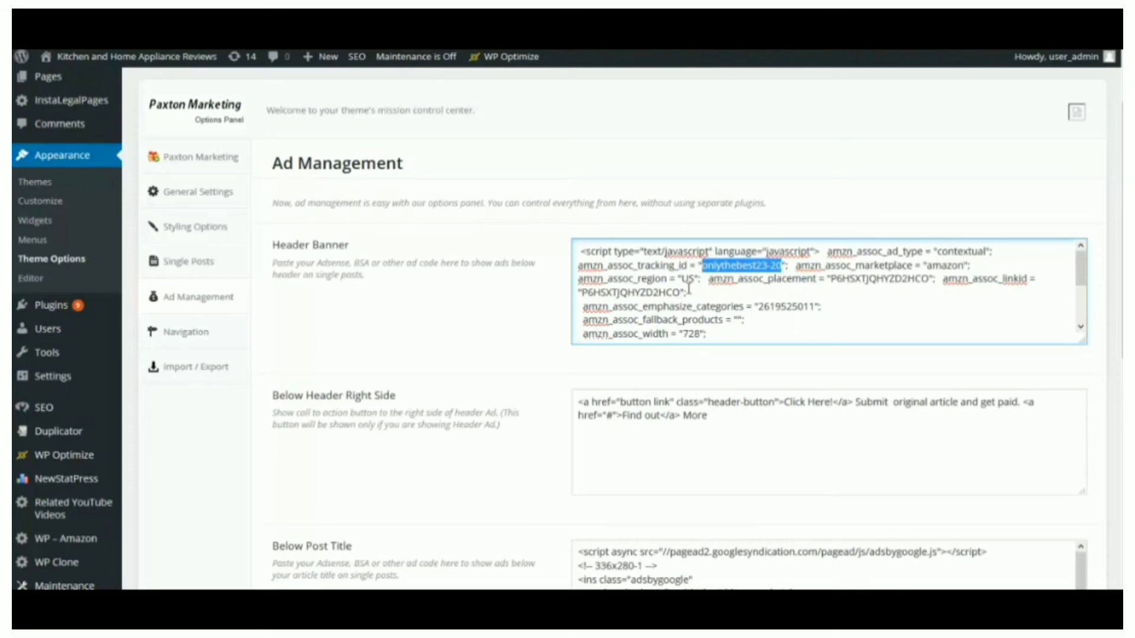
Step: Examine the Below Header Right Side code, highlighting its button link placeholder and the "Submit original article and get paid." text
scroll(487, 349, down, 2)
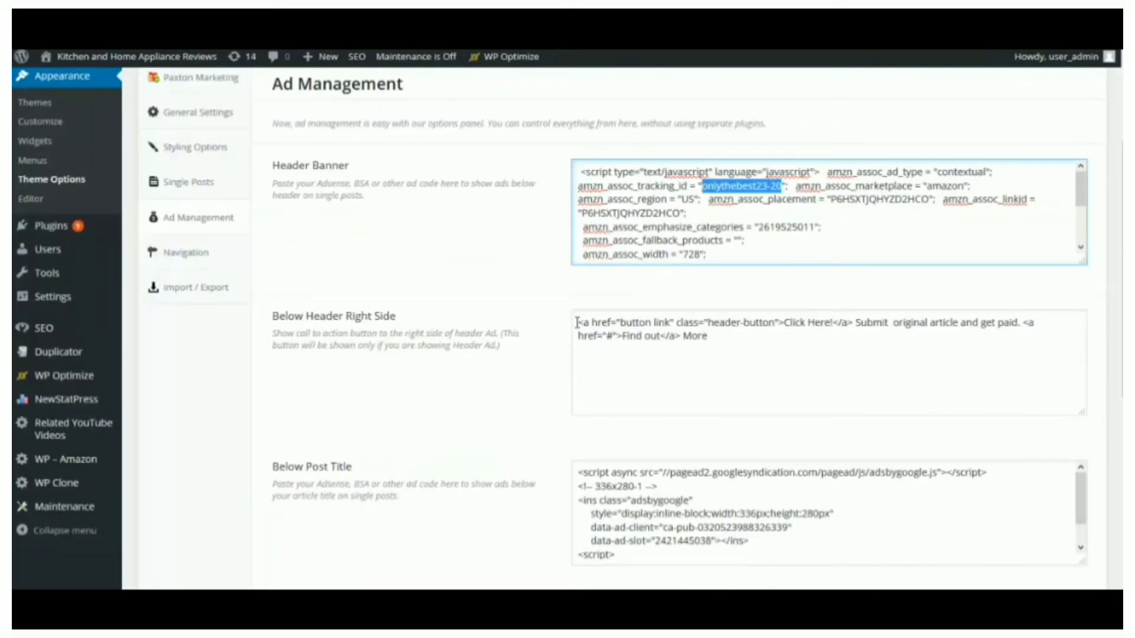
drag(577, 322, 706, 337)
click(716, 352)
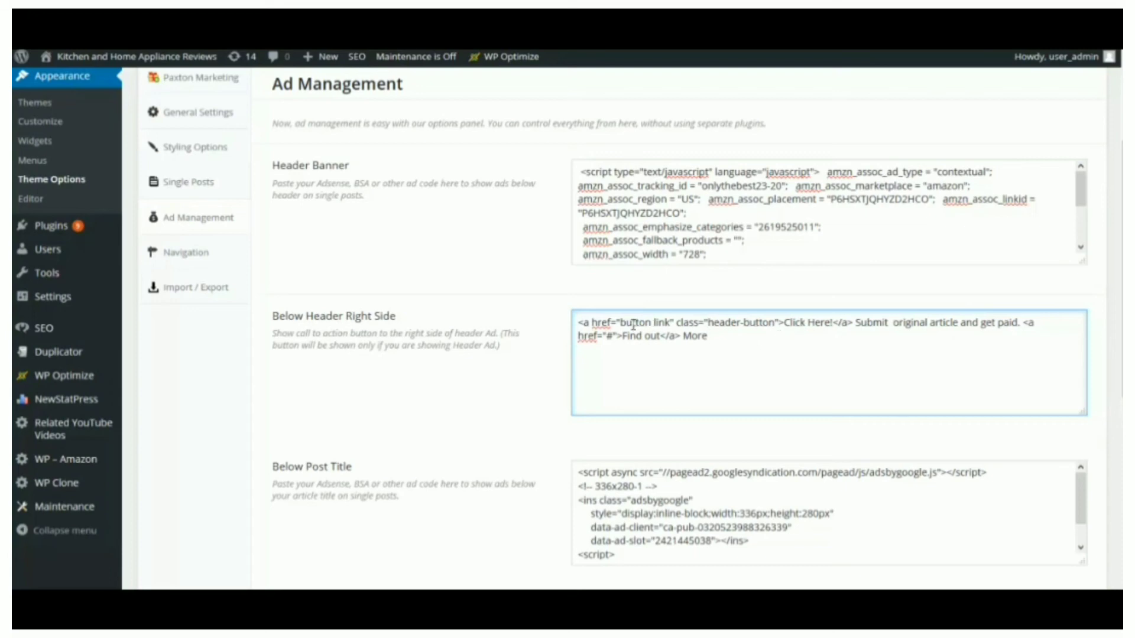
drag(620, 322, 675, 322)
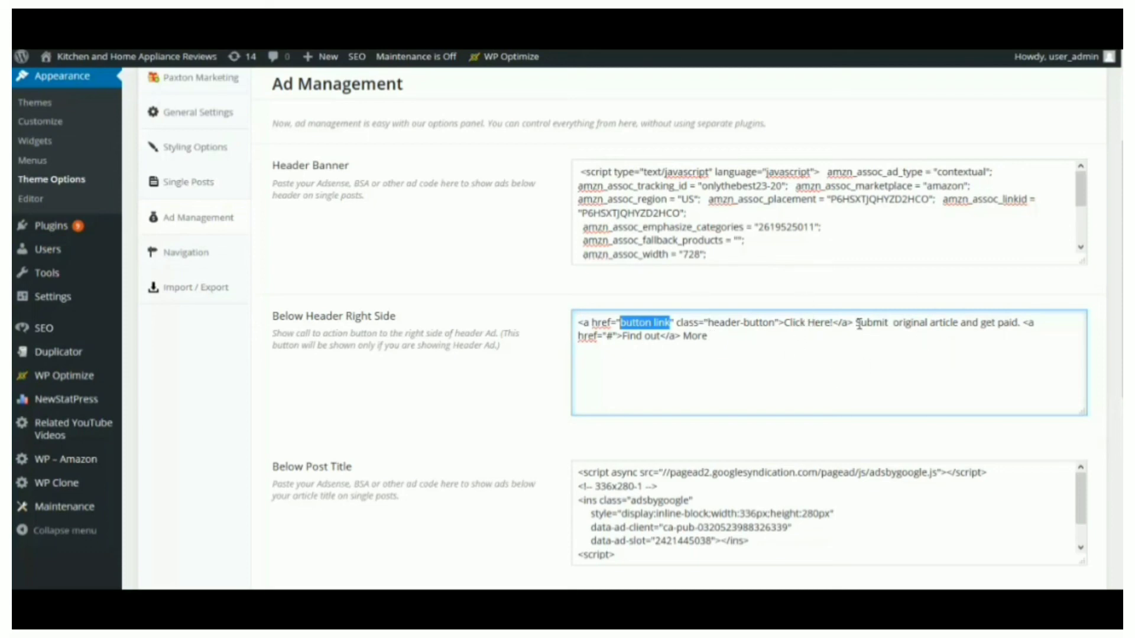
drag(856, 324, 1020, 328)
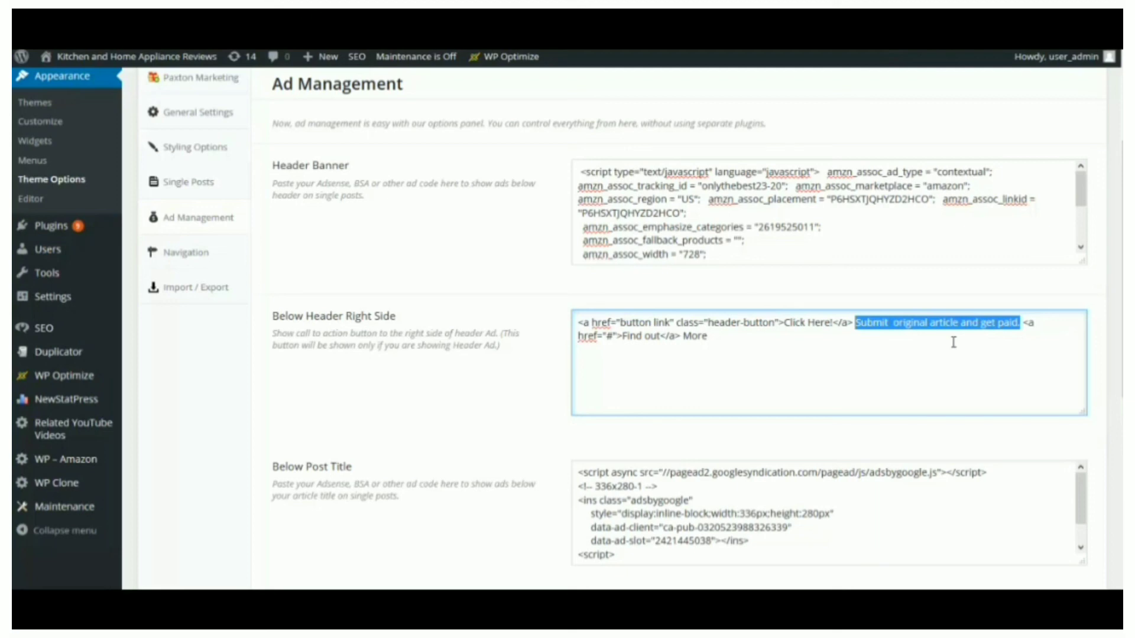
key(ctrl+End)
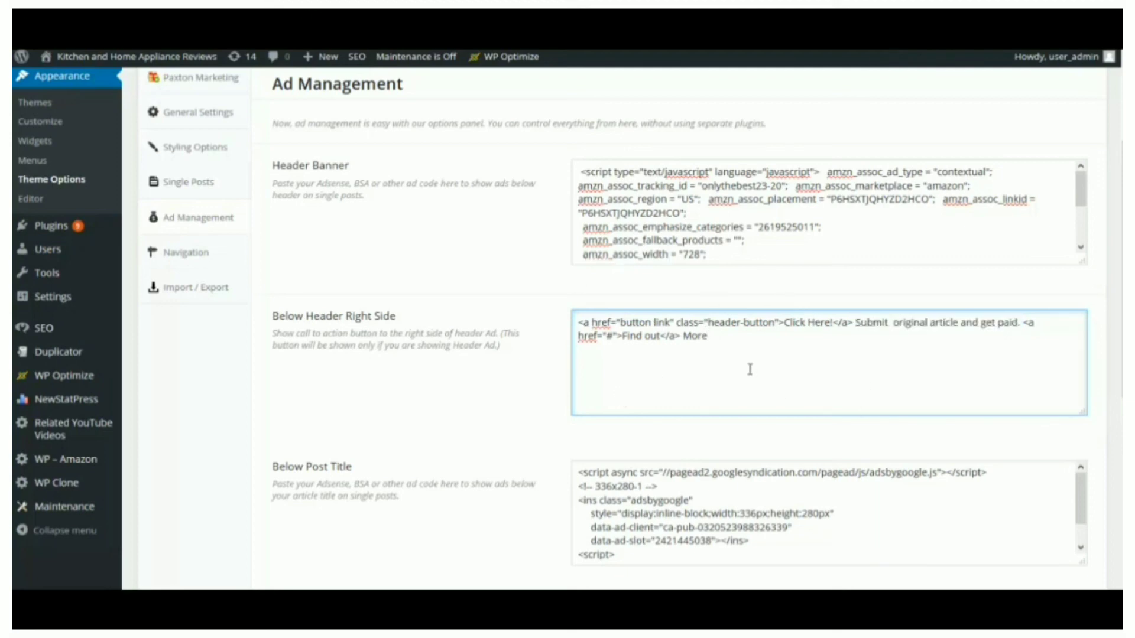
Step: Highlight the Below Post Title ad code and compare it with the ad under the Thermador WDC30D review's title
scroll(749, 370, down, 3)
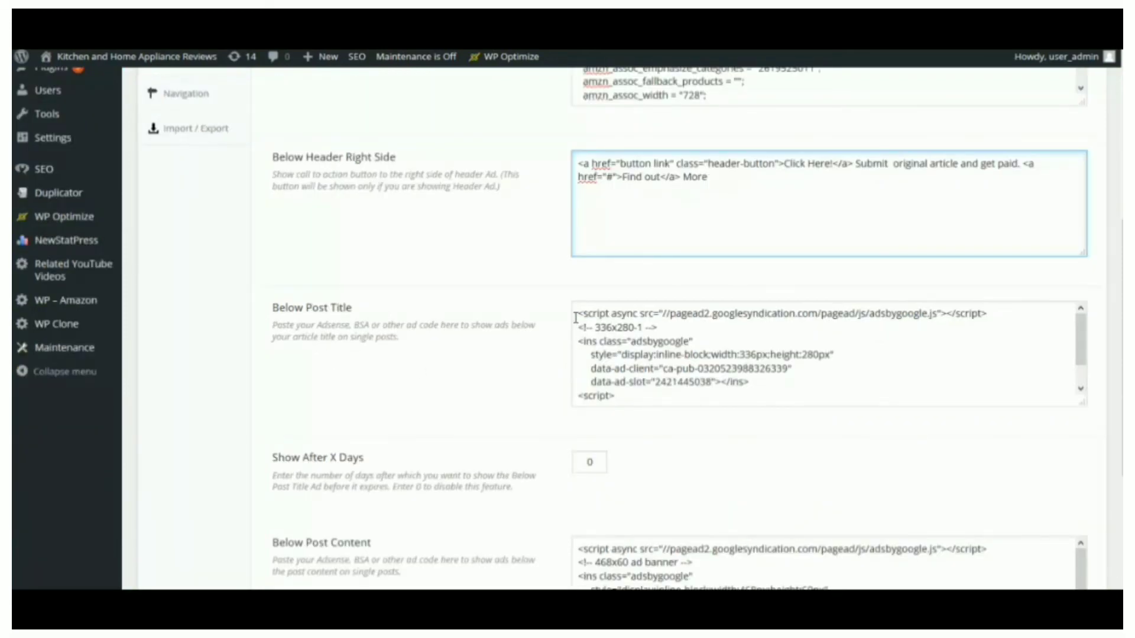
drag(576, 318, 663, 400)
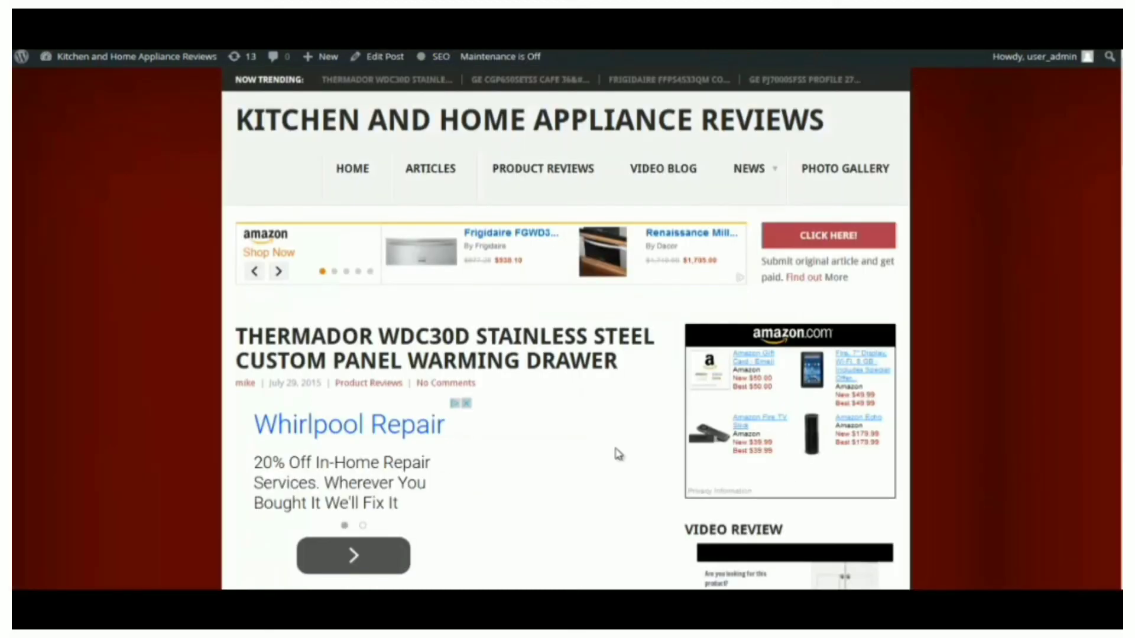
scroll(532, 463, down, 2)
scroll(532, 463, down, 1)
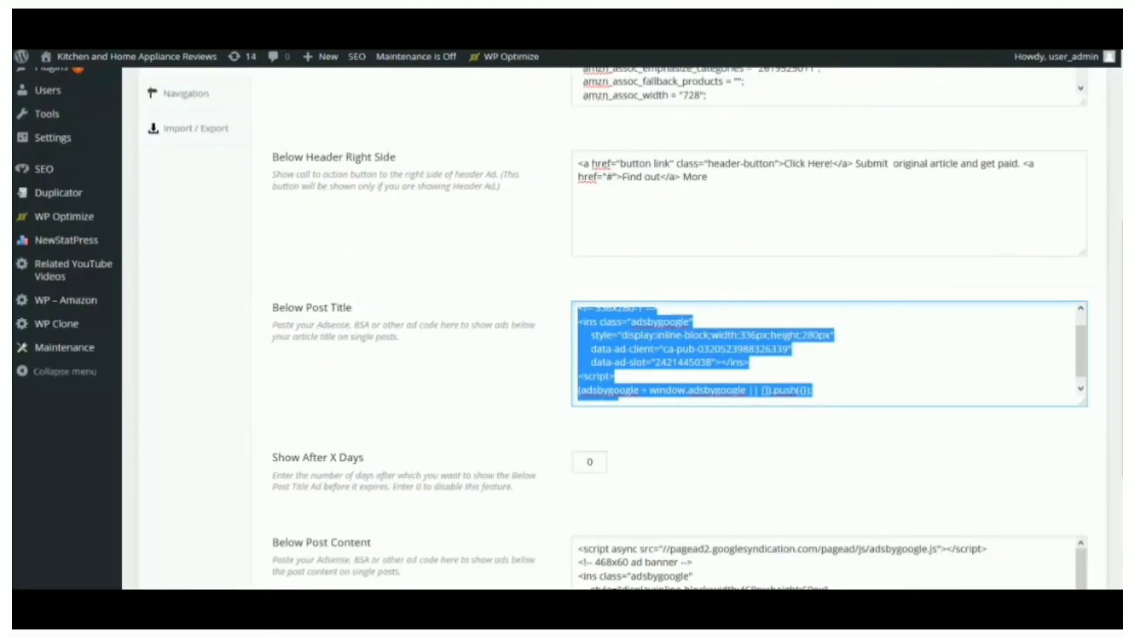
Step: Highlight the AdSense publisher ID in the Below Post Title code and check the code through to its end
click(674, 389)
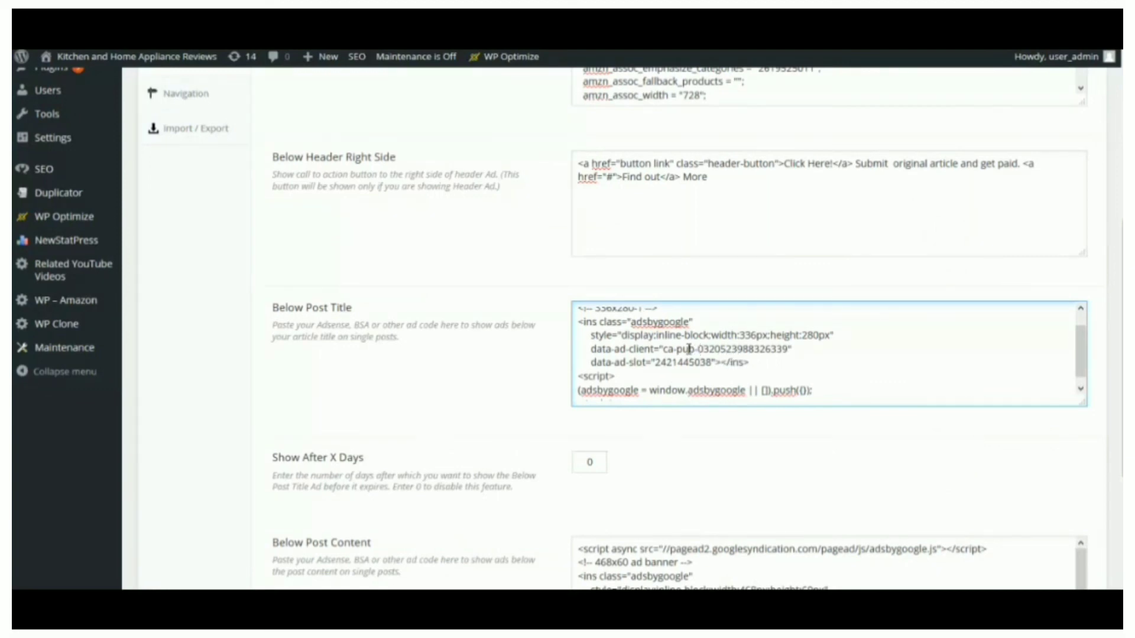
drag(678, 349, 790, 350)
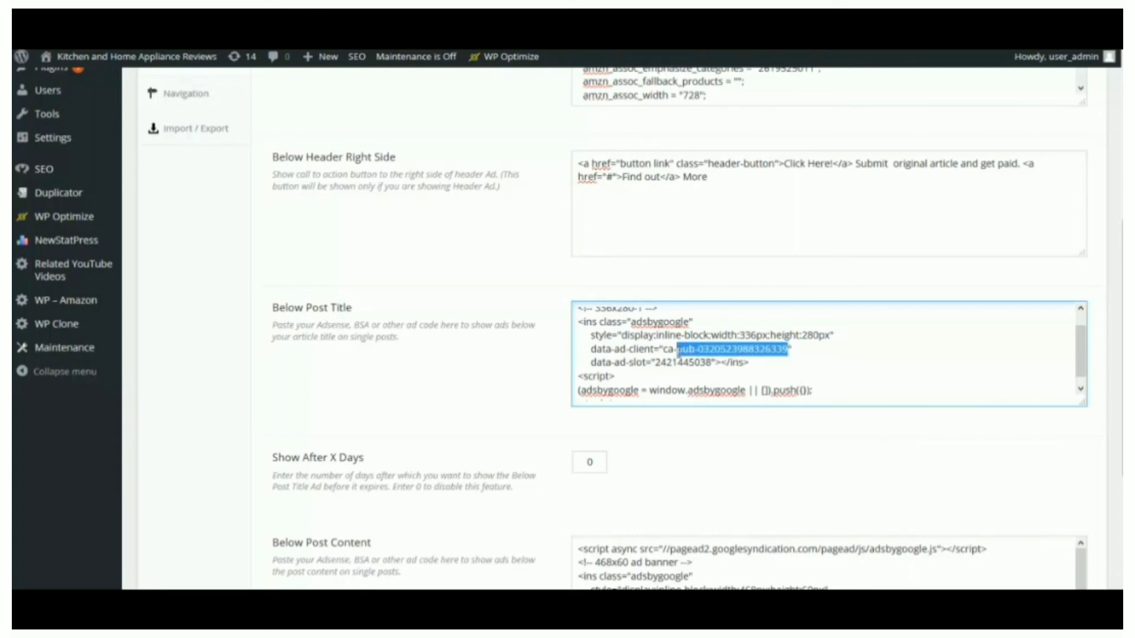
click(679, 349)
drag(679, 349, 791, 350)
click(767, 355)
scroll(767, 357, down, 1)
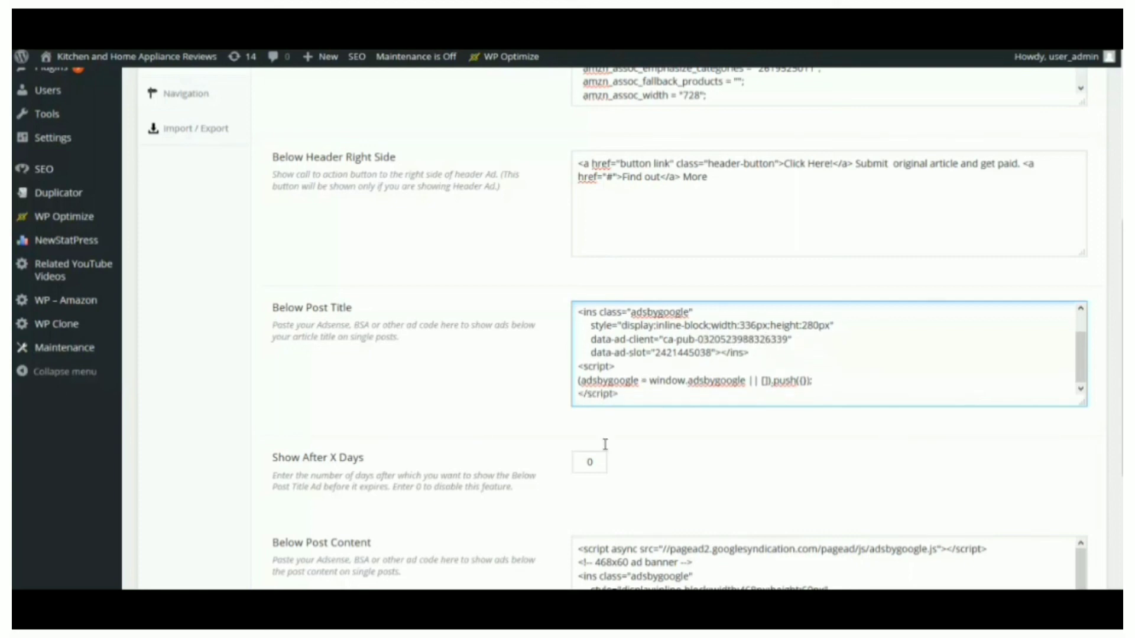
Step: Locate and highlight the AdSense publisher ID in the Below Post Content ad code
scroll(568, 451, down, 3)
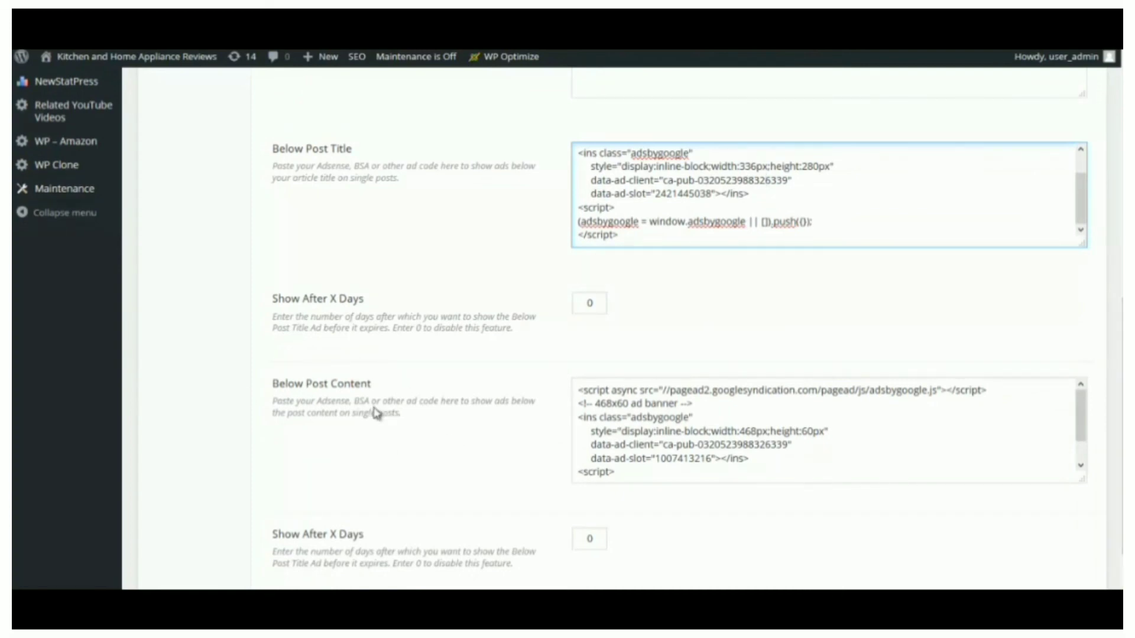
click(706, 423)
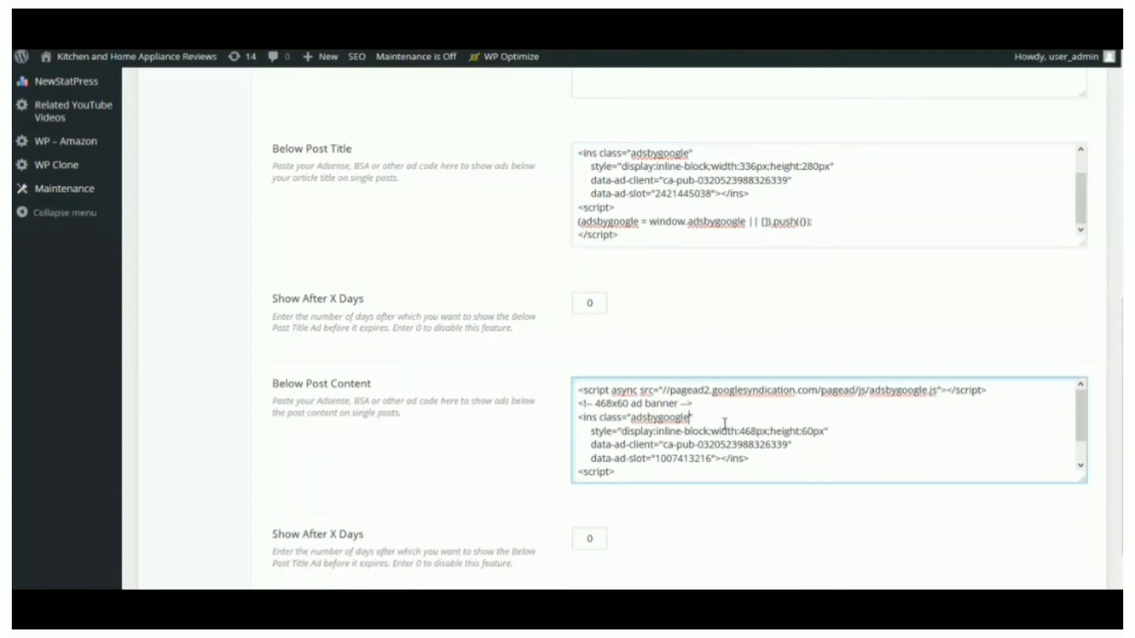
drag(677, 444, 788, 444)
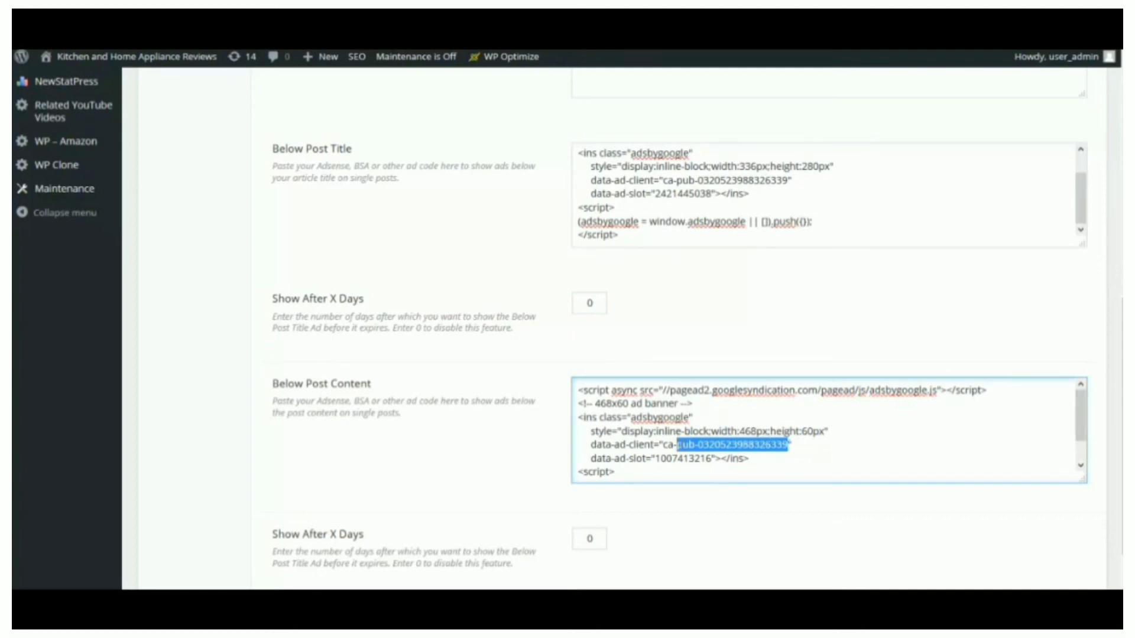